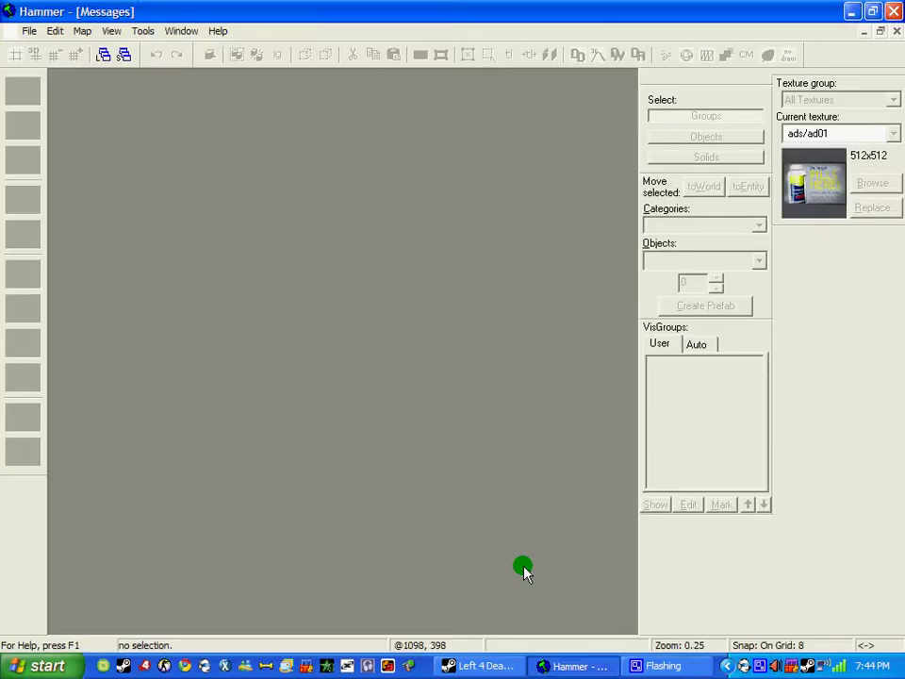
Open the recent map tutorial_ladder.vmf
{"action": "left_click", "coordinate": [30, 32]}
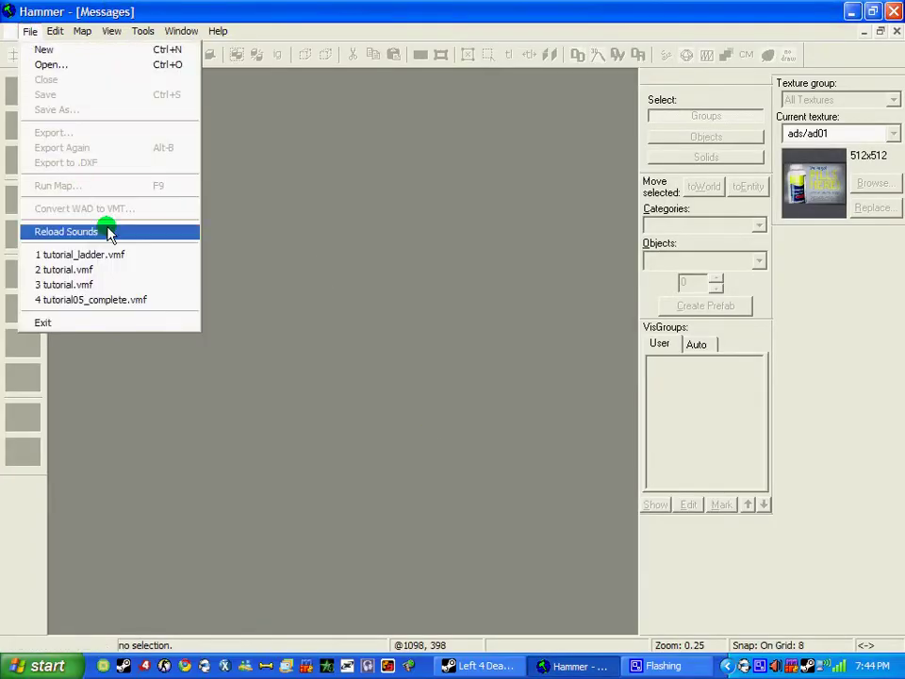
{"action": "left_click", "coordinate": [116, 263]}
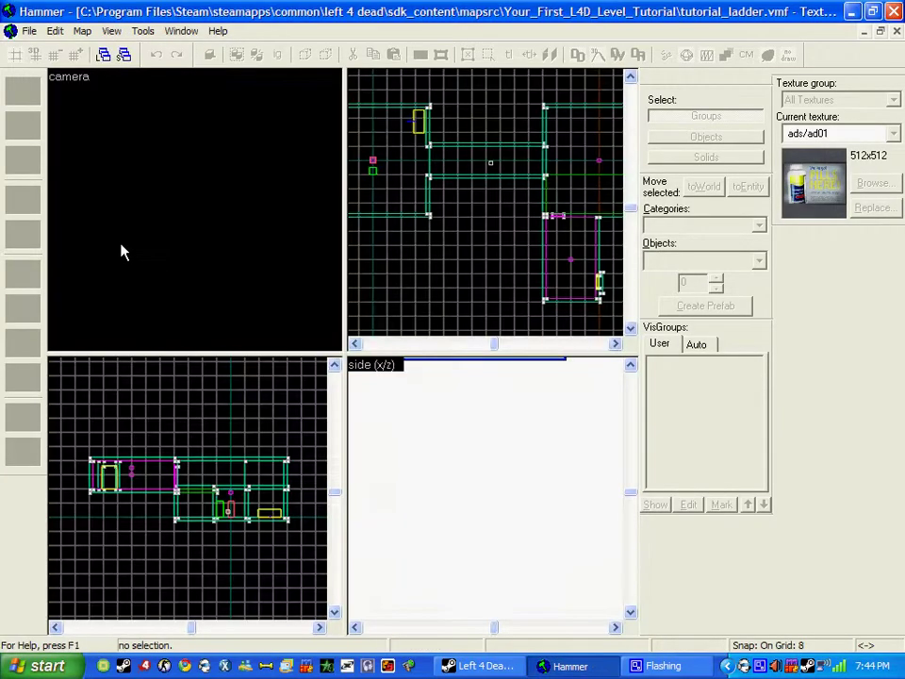
{"action": "left_click_drag", "start_coordinate": [240, 202], "coordinate": [241, 200]}
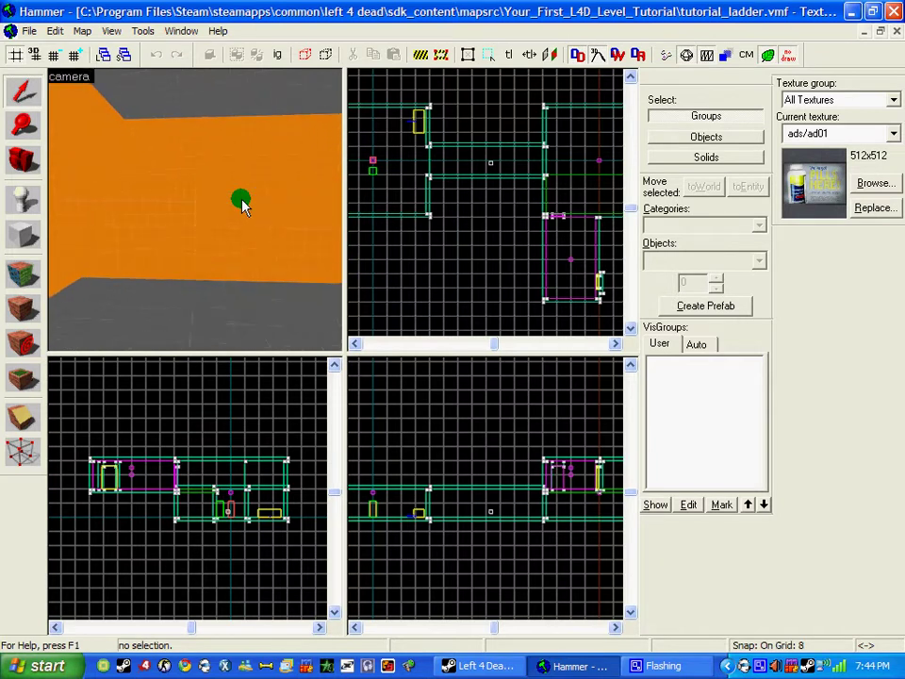
Place an info_survivor_position entity on the floor in front of the orange wall
{"action": "left_click", "coordinate": [241, 200]}
{"action": "scroll", "coordinate": [450, 153], "scroll_direction": "down", "scroll_amount": 2}
{"action": "scroll", "coordinate": [122, 200], "scroll_direction": "up", "scroll_amount": 1}
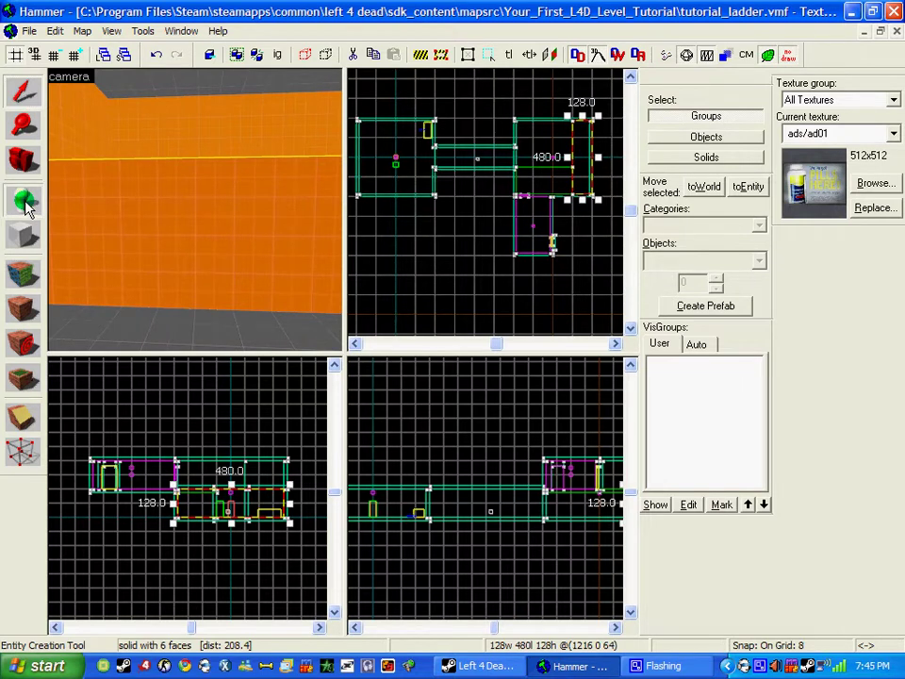
{"action": "left_click", "coordinate": [161, 329]}
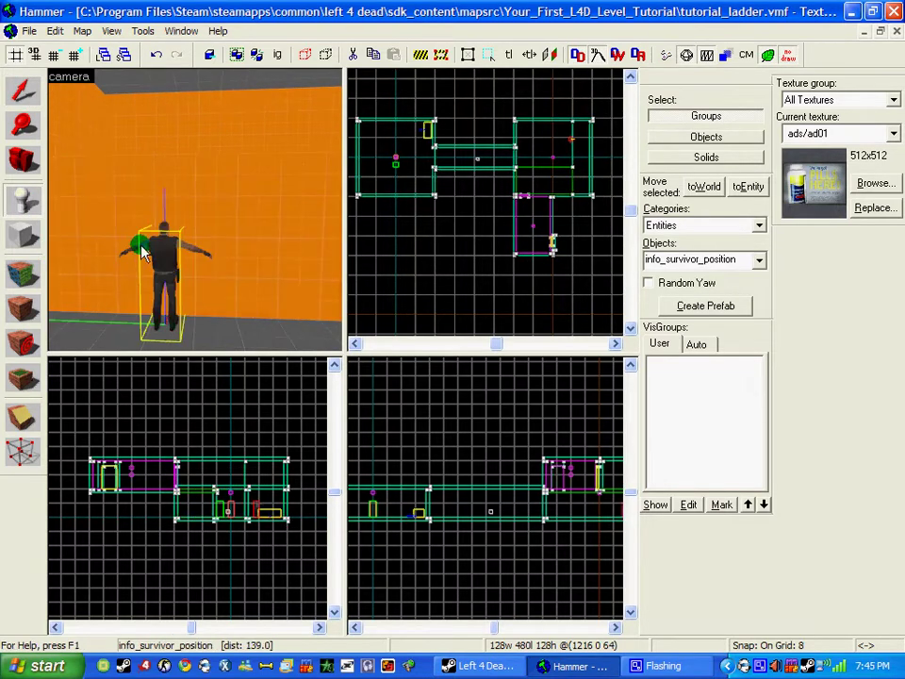
Change the placed entity's class to prop_static
{"action": "left_click", "coordinate": [23, 90]}
{"action": "double_click", "coordinate": [160, 250]}
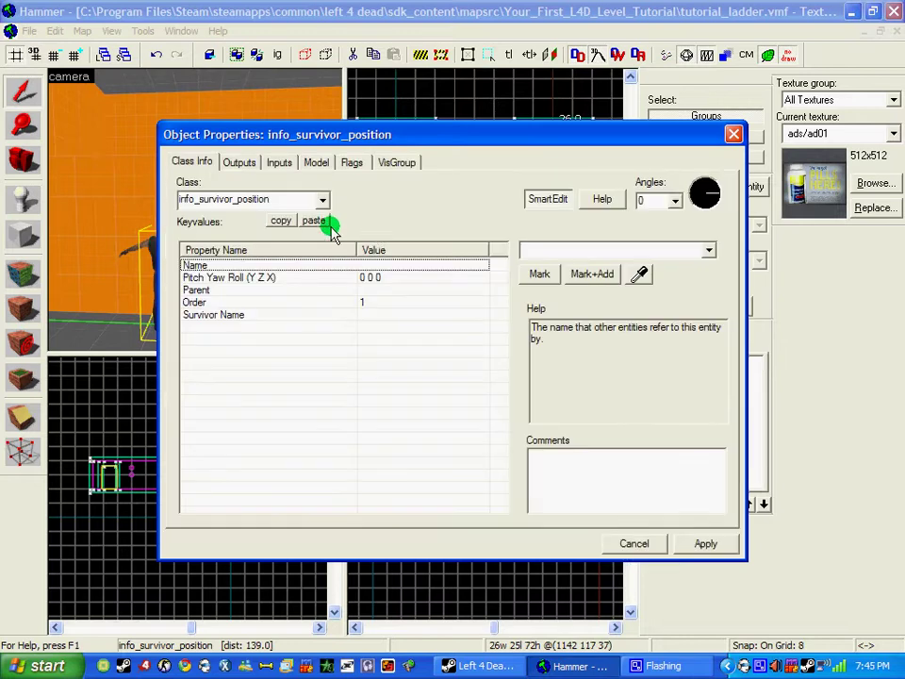
{"action": "left_click", "coordinate": [283, 197]}
{"action": "type", "text": "prop_st"}
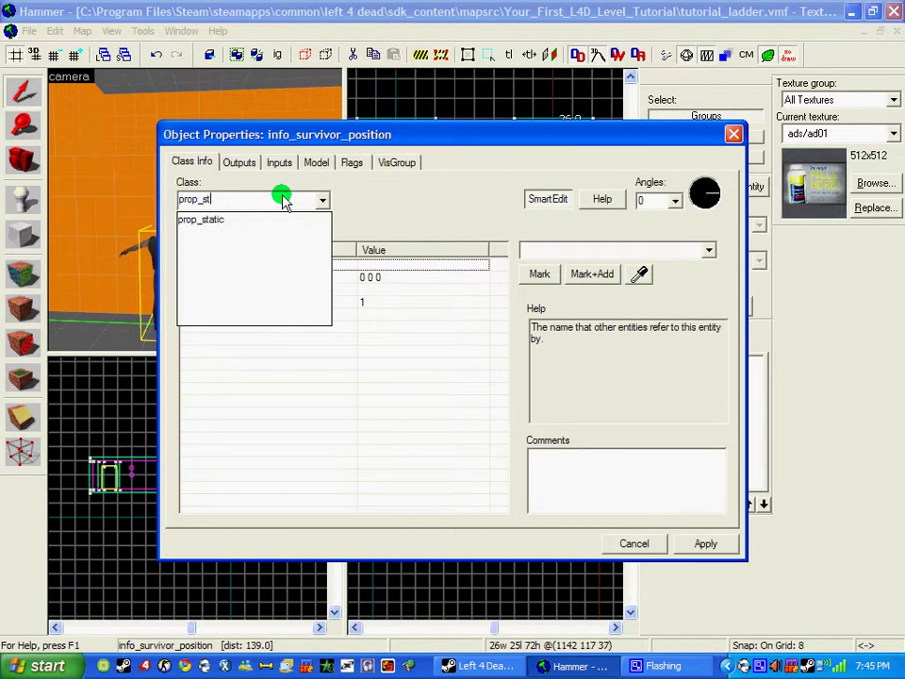
{"action": "key", "text": "Return"}
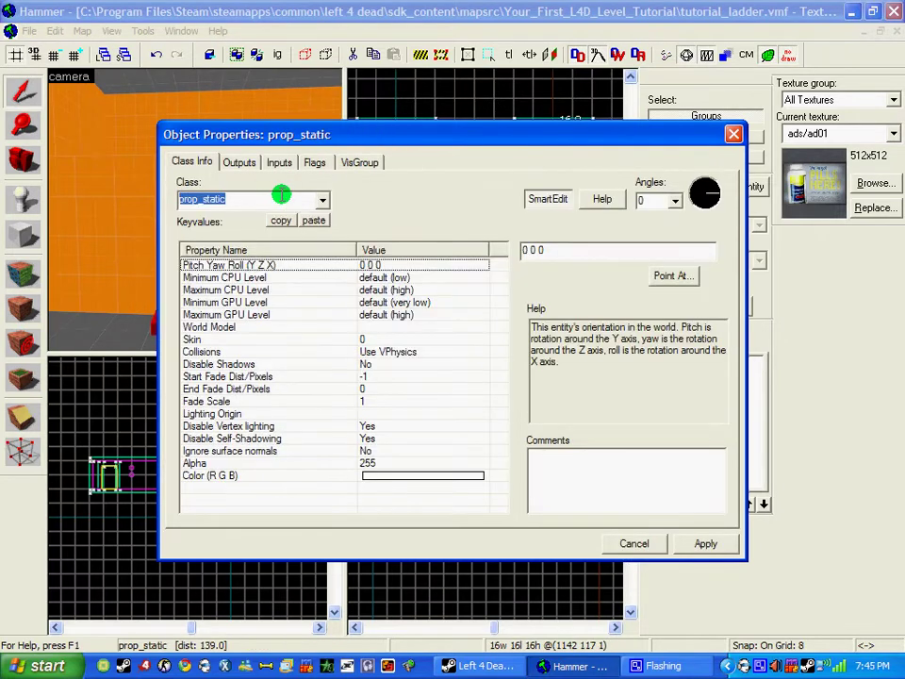
Browse for the prop's World Model, filter the models by "ladder" and preview the metal ladder models
{"action": "left_click", "coordinate": [293, 328]}
{"action": "left_click", "coordinate": [543, 276]}
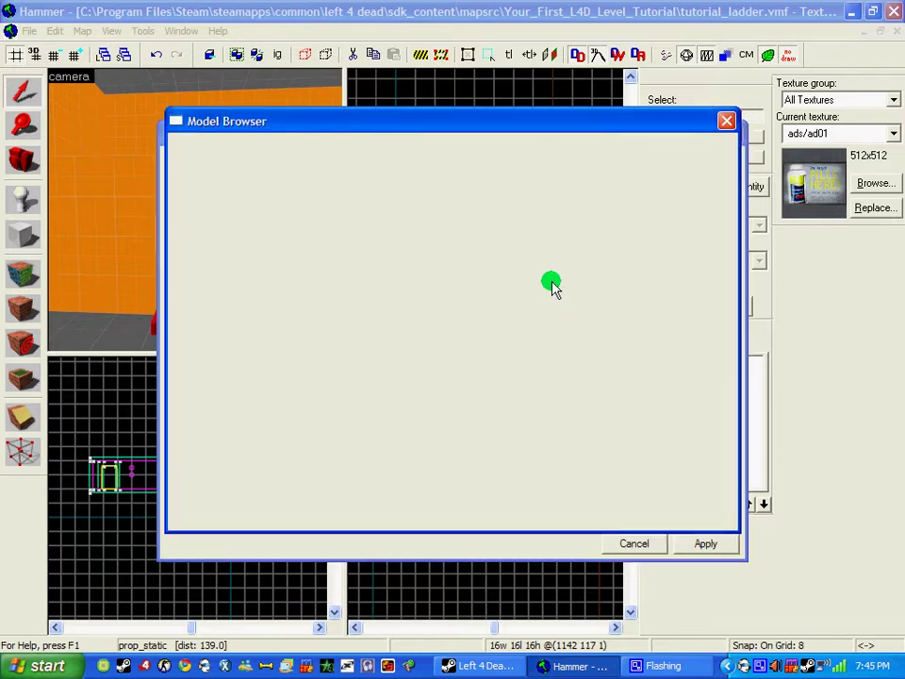
{"action": "key", "text": "BackSpace"}
{"action": "type", "text": "ladder"}
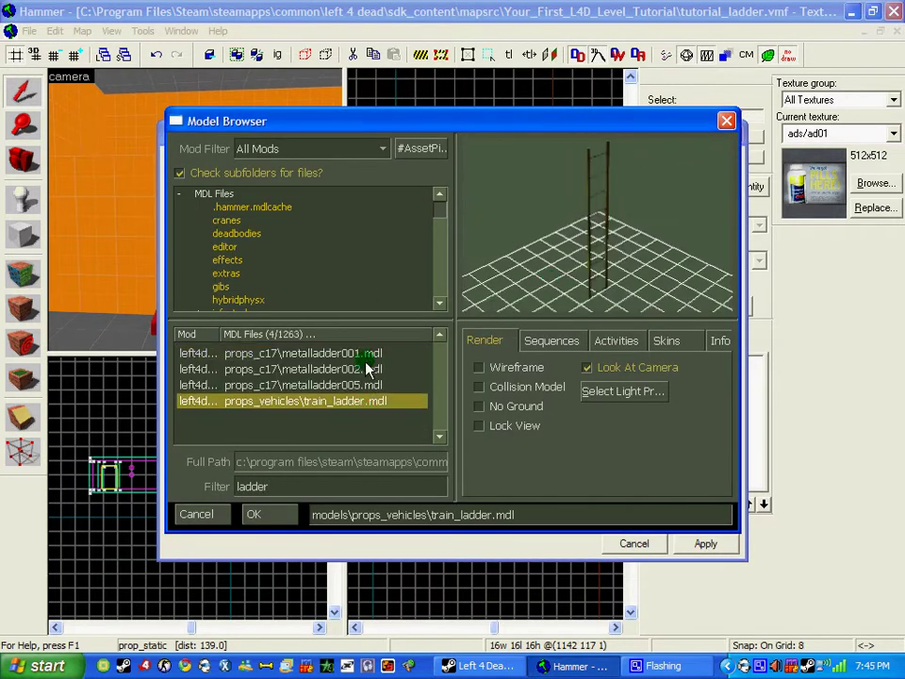
{"action": "left_click", "coordinate": [365, 354]}
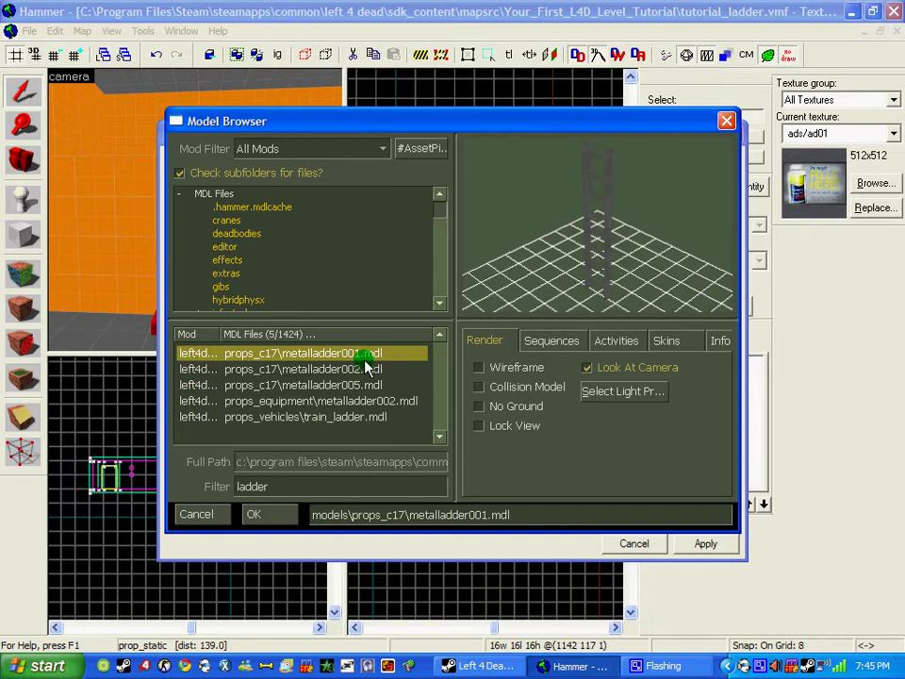
{"action": "left_click", "coordinate": [359, 400]}
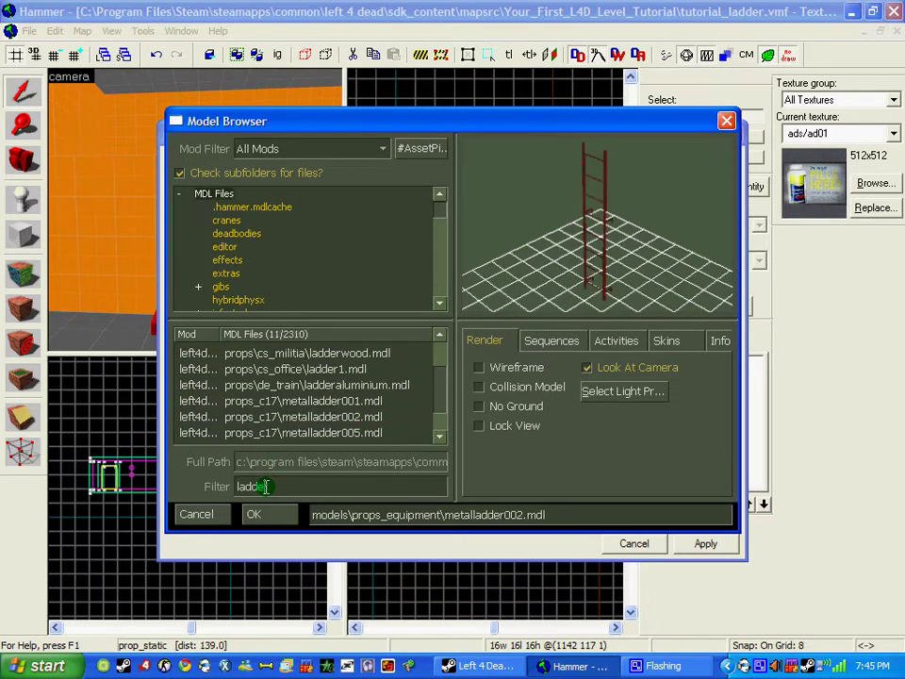
Filter the models by "metalladder" and assign props_c17\metalladder002.mdl as the prop's World Model
{"action": "key", "text": "BackSpace"}
{"action": "key", "text": "BackSpace"}
{"action": "key", "text": "BackSpace"}
{"action": "key", "text": "BackSpace"}
{"action": "key", "text": "BackSpace"}
{"action": "key", "text": "BackSpace"}
{"action": "type", "text": "m"}
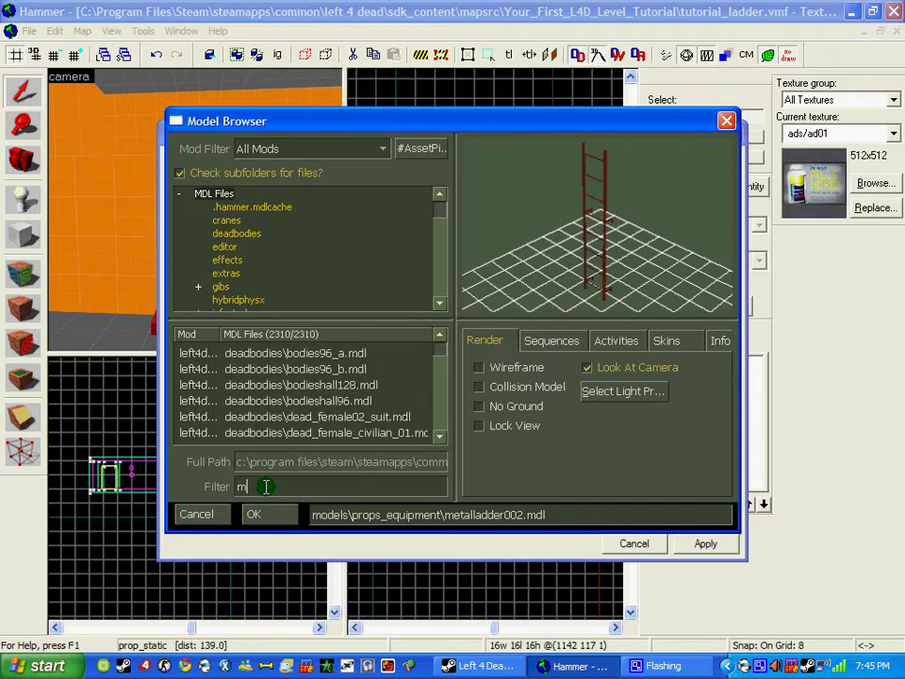
{"action": "type", "text": "etalladder"}
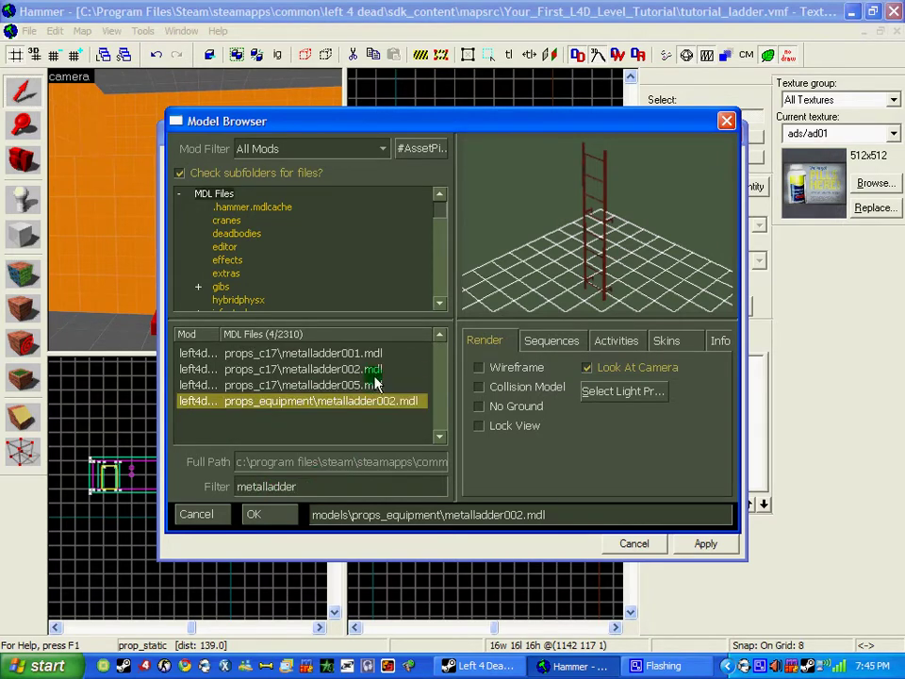
{"action": "left_click", "coordinate": [373, 369]}
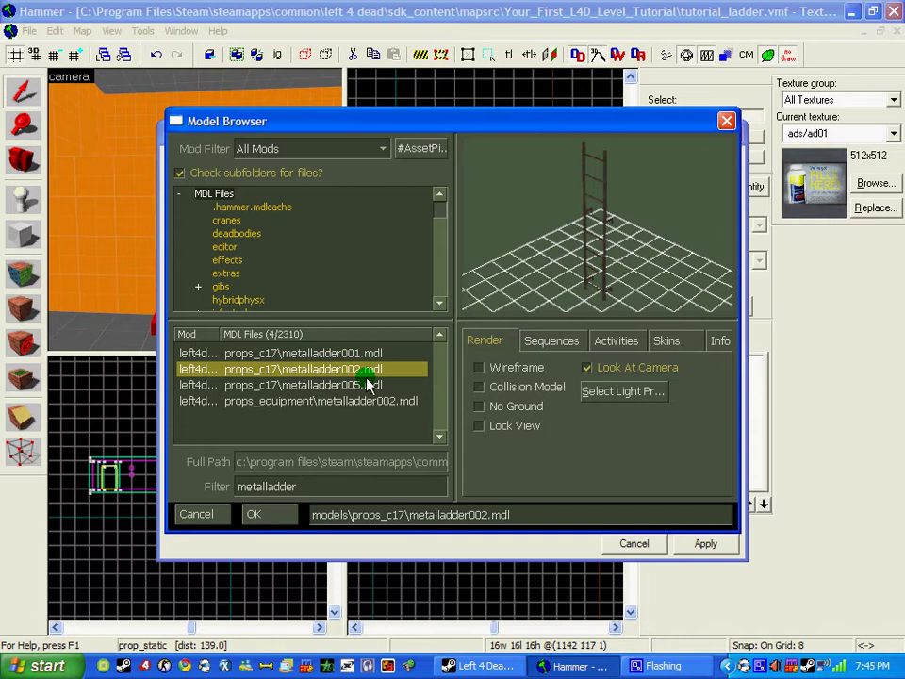
{"action": "left_click", "coordinate": [287, 515]}
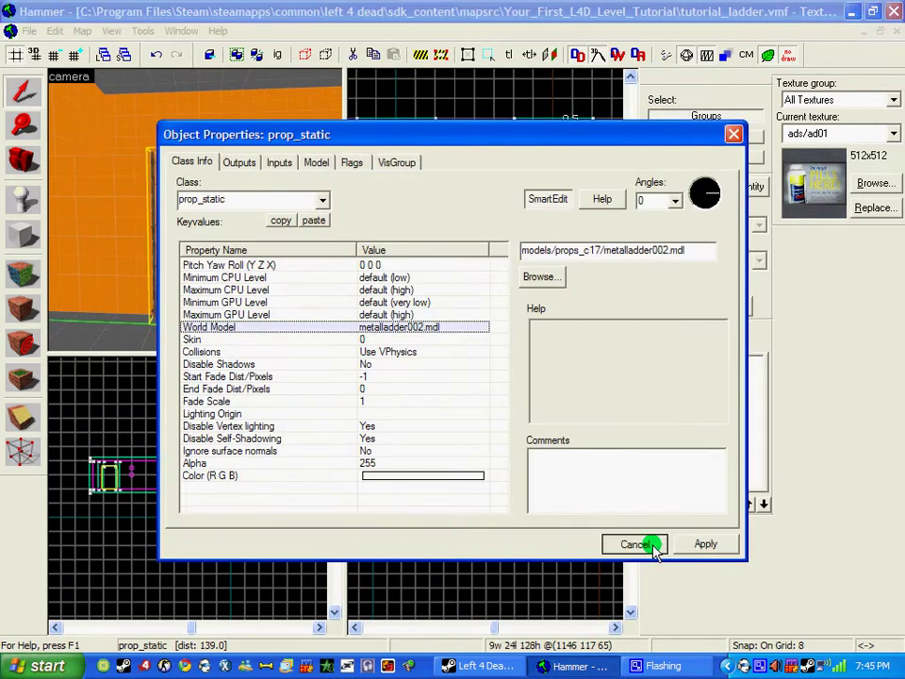
{"action": "left_click", "coordinate": [650, 545]}
Shift the ladder prop about 5 units away from the orange wall in the top view
{"action": "scroll", "coordinate": [566, 141], "scroll_direction": "up", "scroll_amount": 15}
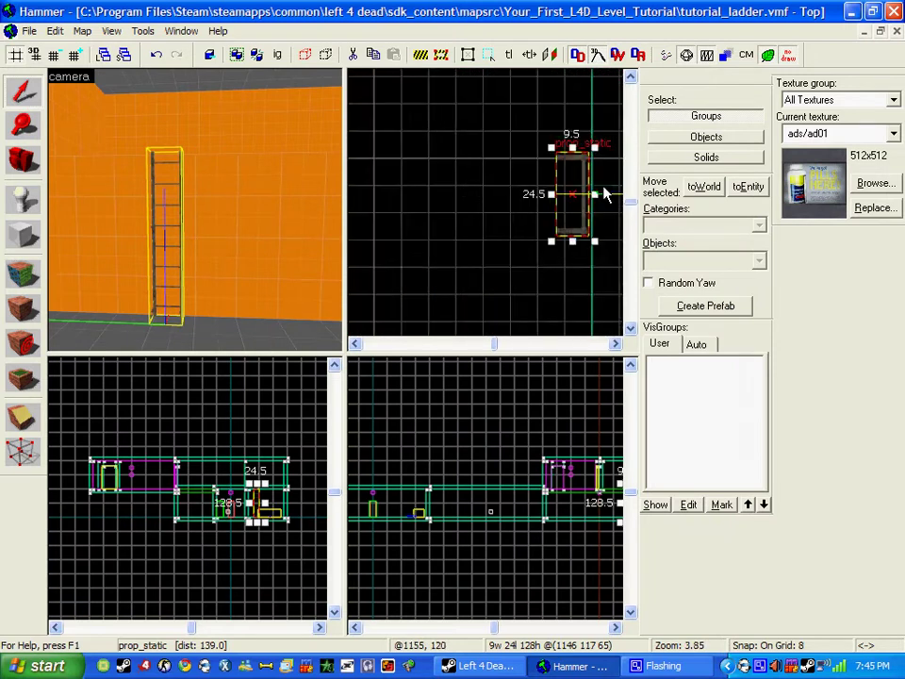
{"action": "scroll", "coordinate": [604, 193], "scroll_direction": "up", "scroll_amount": 7}
{"action": "left_click_drag", "start_coordinate": [497, 147], "coordinate": [470, 147]}
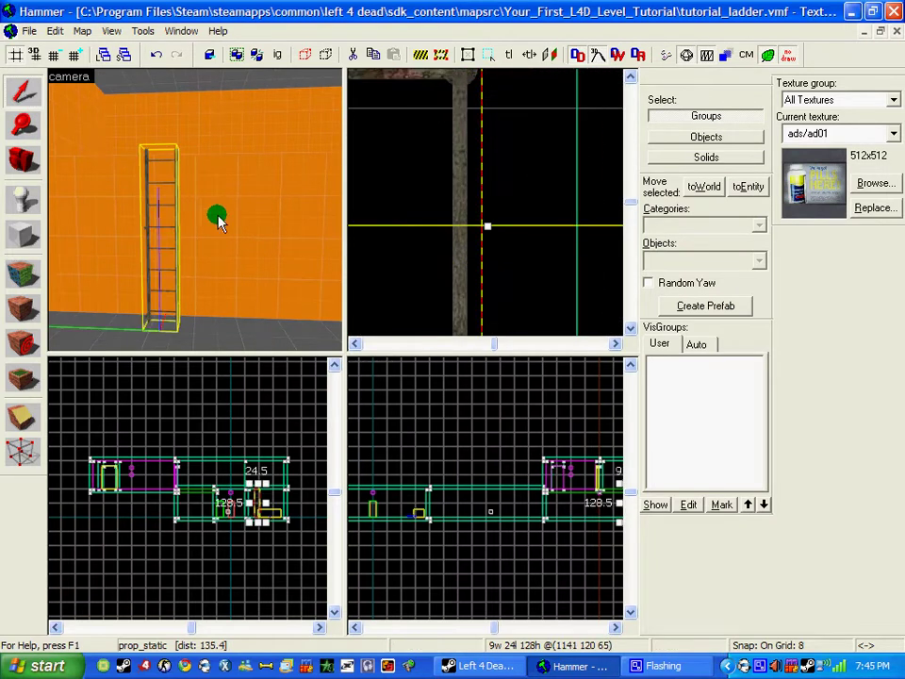
Set the ladder prop's angle to 180 degrees and apply it
{"action": "double_click", "coordinate": [148, 215]}
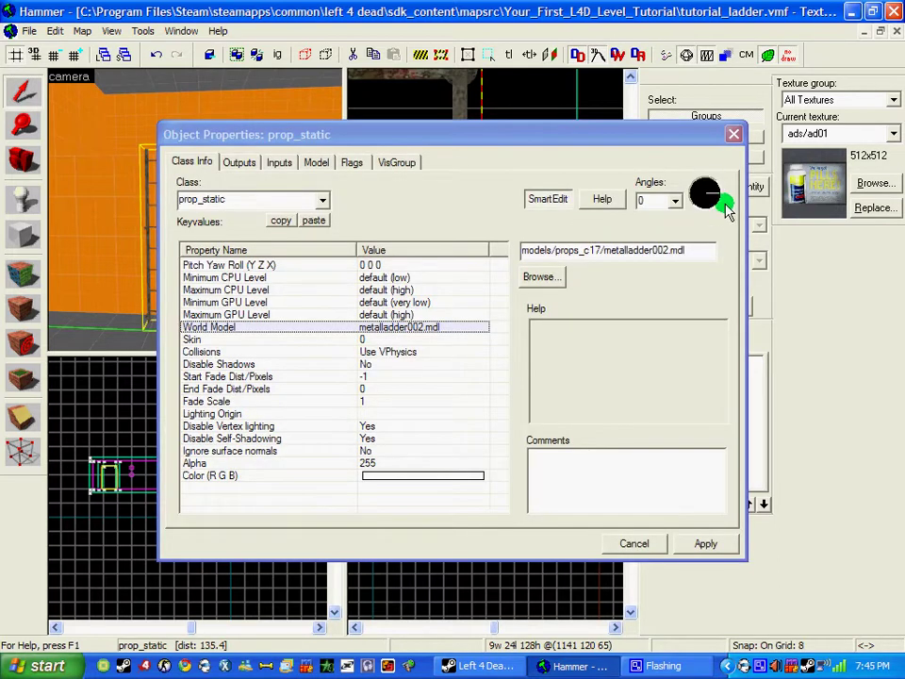
{"action": "left_click", "coordinate": [632, 210]}
{"action": "type", "text": "180"}
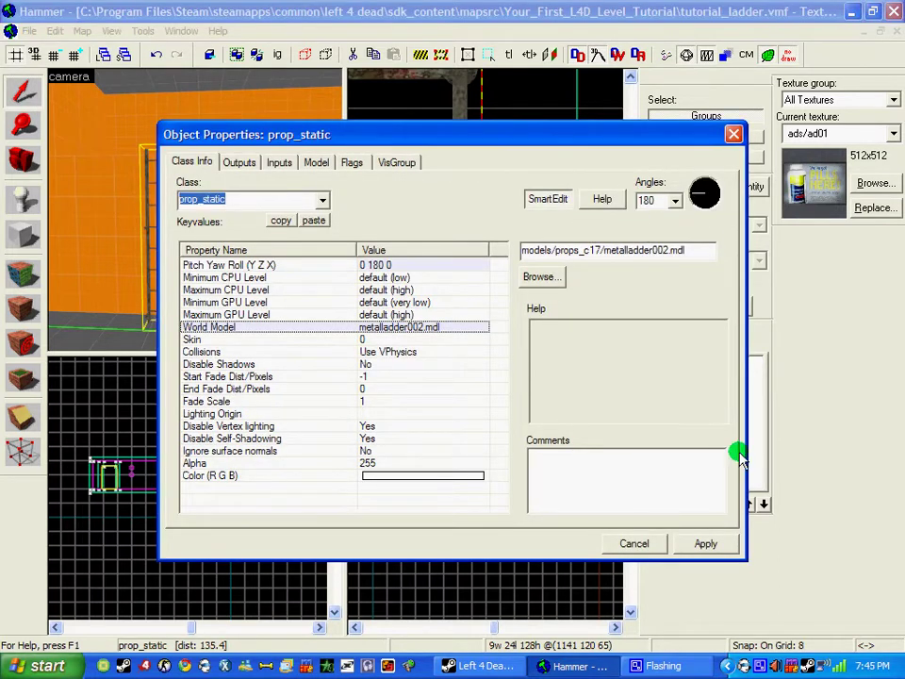
{"action": "left_click", "coordinate": [703, 543]}
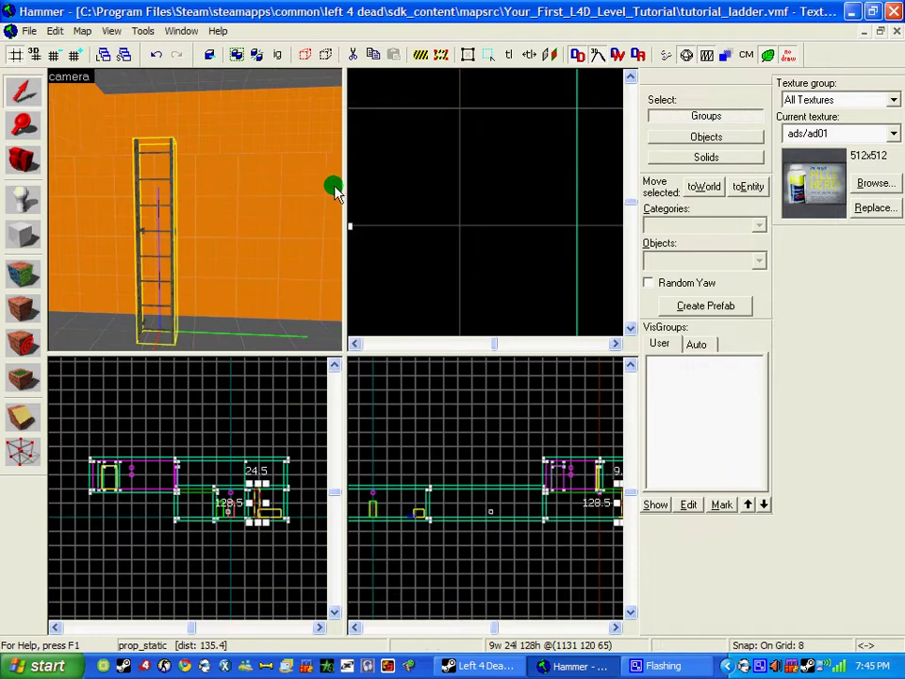
Try to reposition the ladder in the top view, and undo its slight rotation and the 180-degree angle change
{"action": "scroll", "coordinate": [465, 202], "scroll_direction": "down", "scroll_amount": 8}
{"action": "left_click", "coordinate": [418, 180]}
{"action": "mouse_move", "coordinate": [411, 162]}
{"action": "left_mouse_down"}
{"action": "mouse_move", "coordinate": [437, 115]}
{"action": "mouse_move", "coordinate": [316, 193]}
{"action": "mouse_move", "coordinate": [458, 83]}
{"action": "mouse_move", "coordinate": [423, 160]}
{"action": "left_mouse_up"}
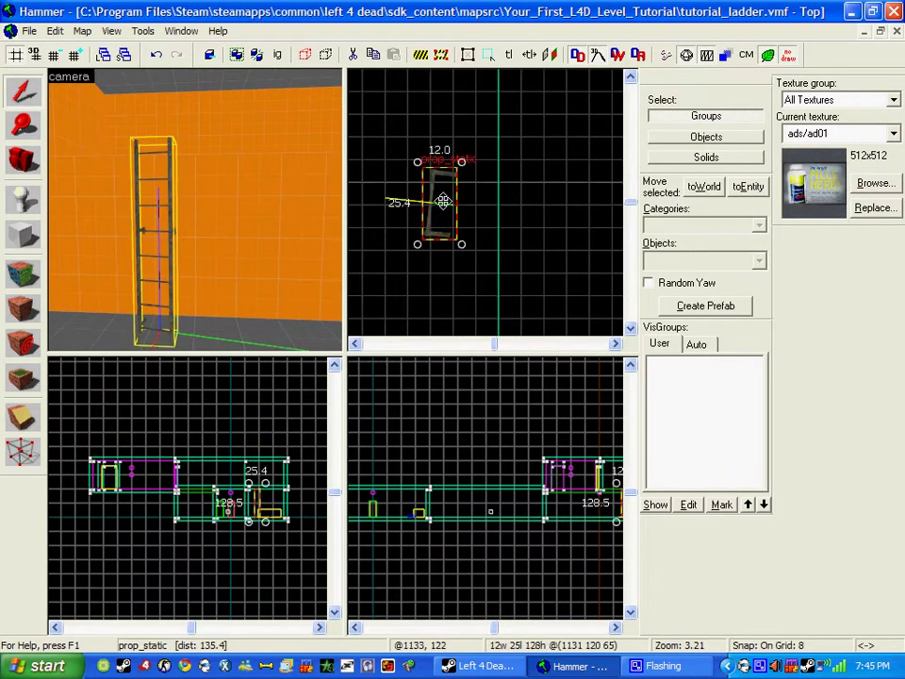
{"action": "left_click", "coordinate": [441, 183]}
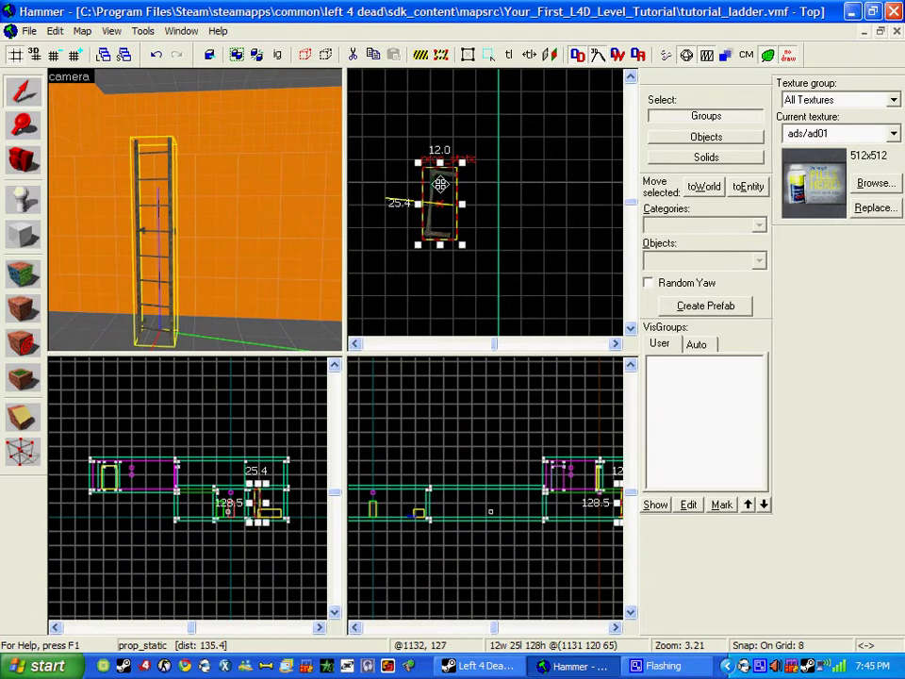
{"action": "key", "text": "ctrl+z"}
{"action": "key", "text": "ctrl+z"}
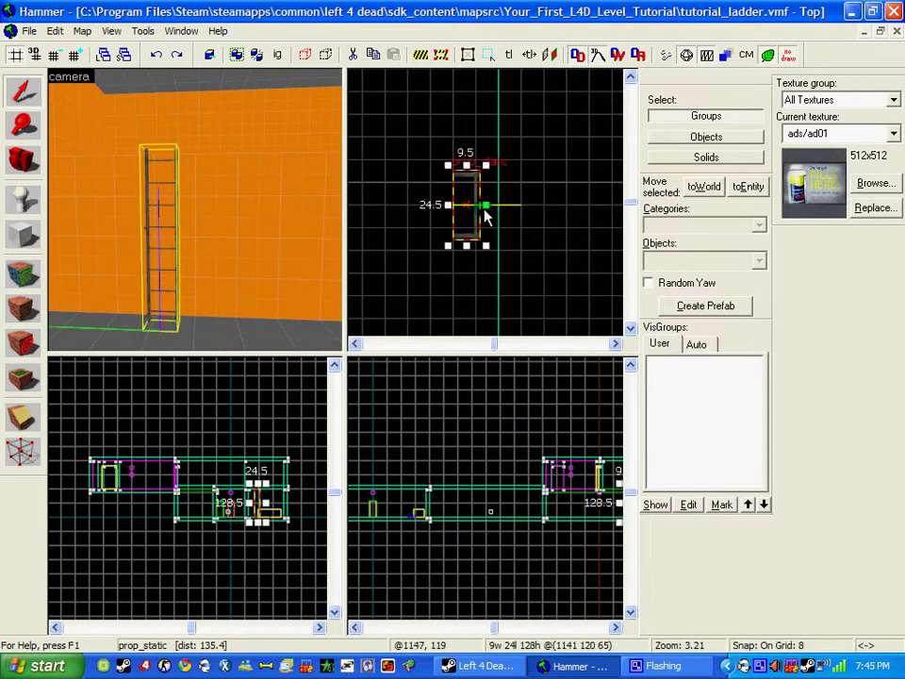
Turn the ladder prop to an angle of 181 degrees in its properties and apply the change
{"action": "left_click", "coordinate": [151, 210]}
{"action": "double_click", "coordinate": [149, 203]}
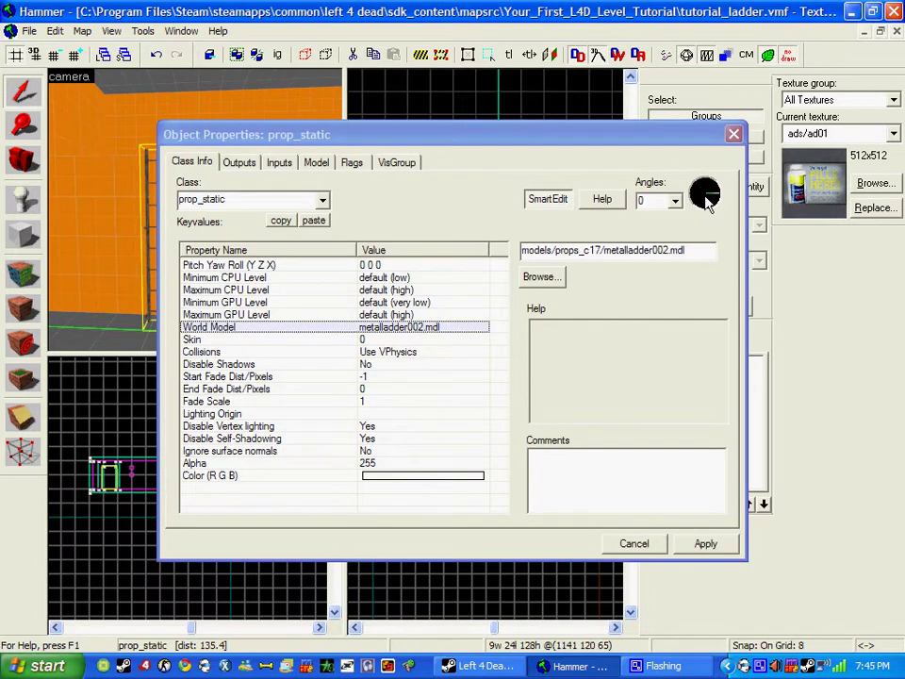
{"action": "left_click_drag", "start_coordinate": [705, 194], "coordinate": [628, 194]}
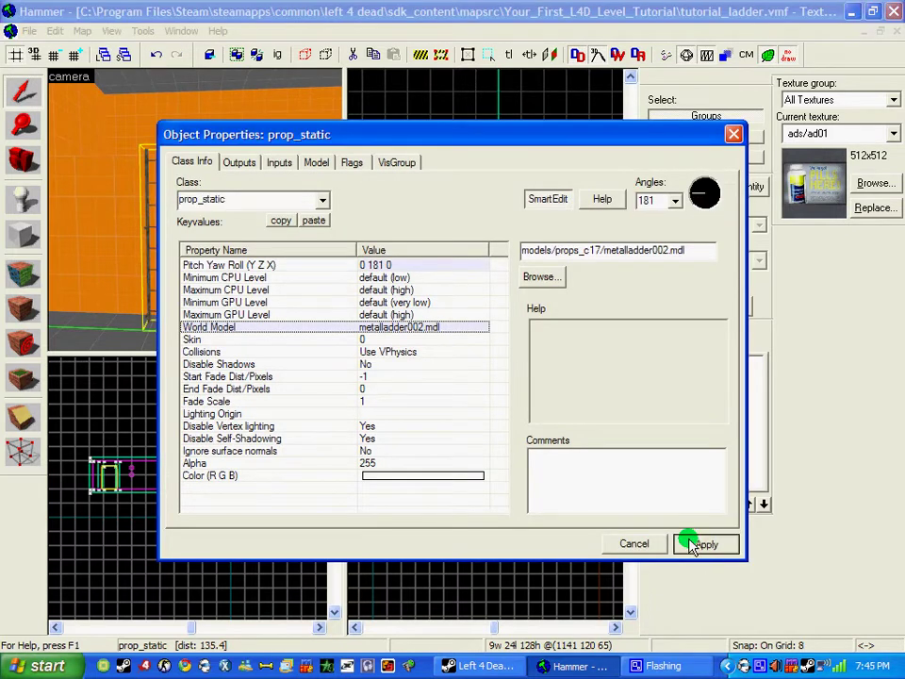
{"action": "left_click", "coordinate": [633, 542]}
Move the ladder against the orange wall in the top view and lower it toward the floor in the front view
{"action": "left_click_drag", "start_coordinate": [415, 188], "coordinate": [502, 166]}
{"action": "scroll", "coordinate": [254, 503], "scroll_direction": "up", "scroll_amount": 1}
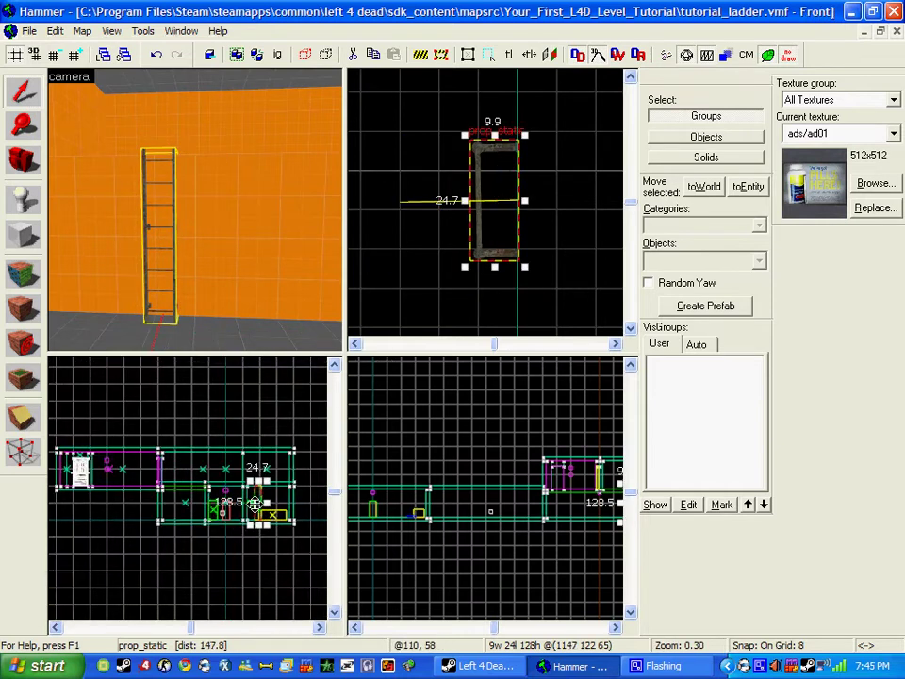
{"action": "scroll", "coordinate": [254, 500], "scroll_direction": "up", "scroll_amount": 15}
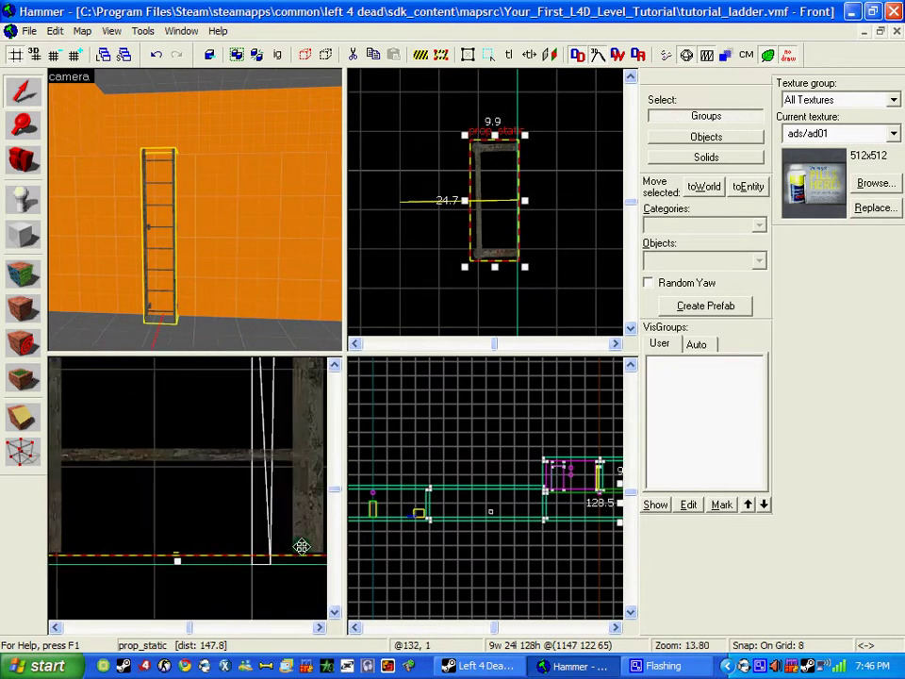
{"action": "left_click_drag", "start_coordinate": [302, 547], "coordinate": [294, 544]}
{"action": "left_click", "coordinate": [255, 227]}
{"action": "key", "text": "z"}
{"action": "key", "text": "w"}
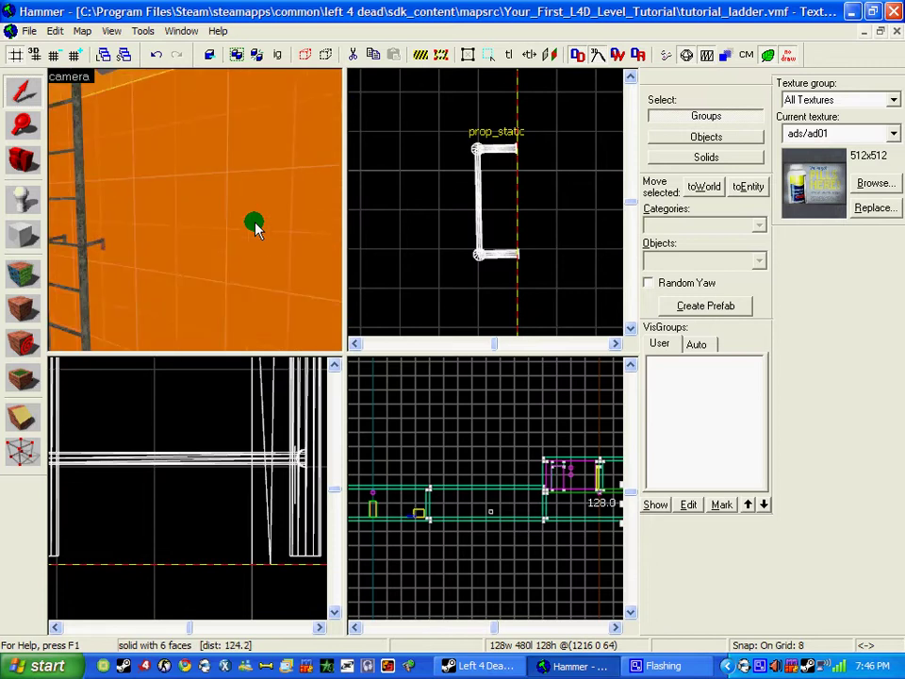
{"action": "key", "text": "z"}
Nudge the ladder in the top view so its brackets meet the wall face, and check the fit in 3D
{"action": "left_click", "coordinate": [158, 233]}
{"action": "scroll", "coordinate": [536, 231], "scroll_direction": "up", "scroll_amount": 8}
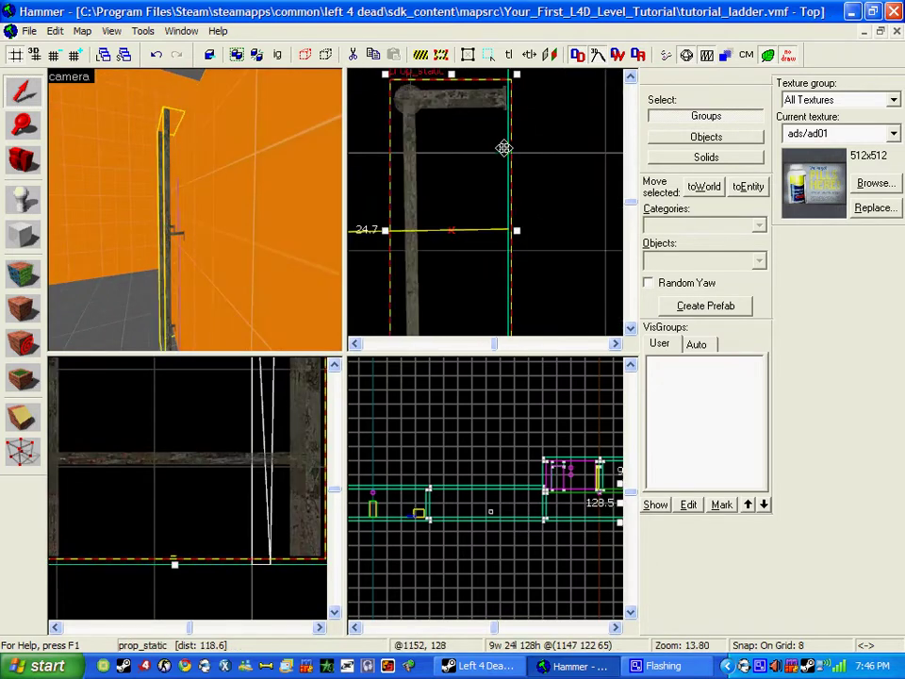
{"action": "left_click_drag", "start_coordinate": [507, 115], "coordinate": [509, 115]}
{"action": "left_click", "coordinate": [228, 169]}
{"action": "key", "text": "z"}
{"action": "key", "text": "a"}
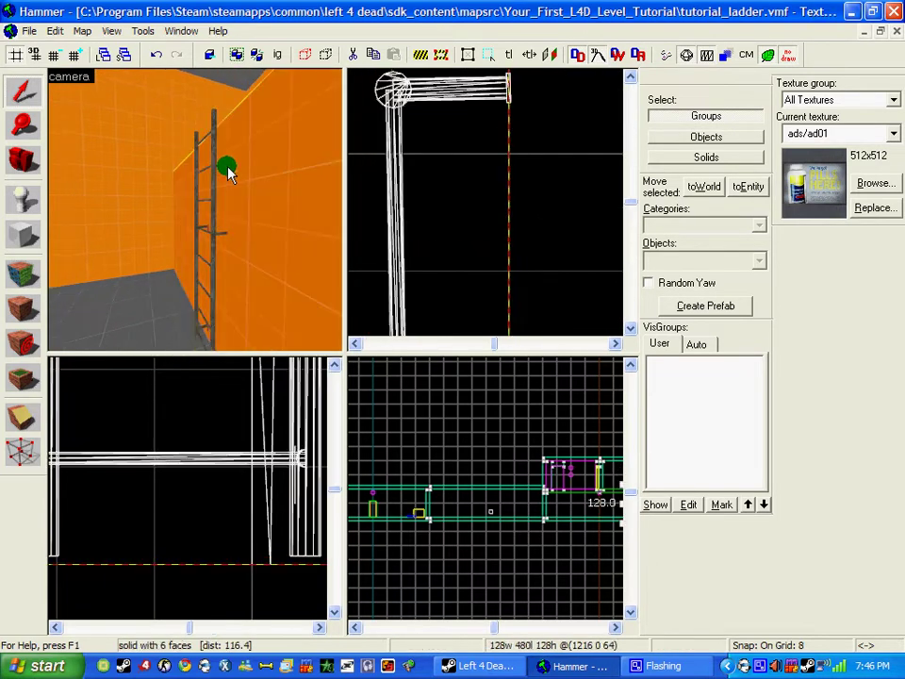
{"action": "left_click_drag", "start_coordinate": [228, 172], "coordinate": [228, 172]}
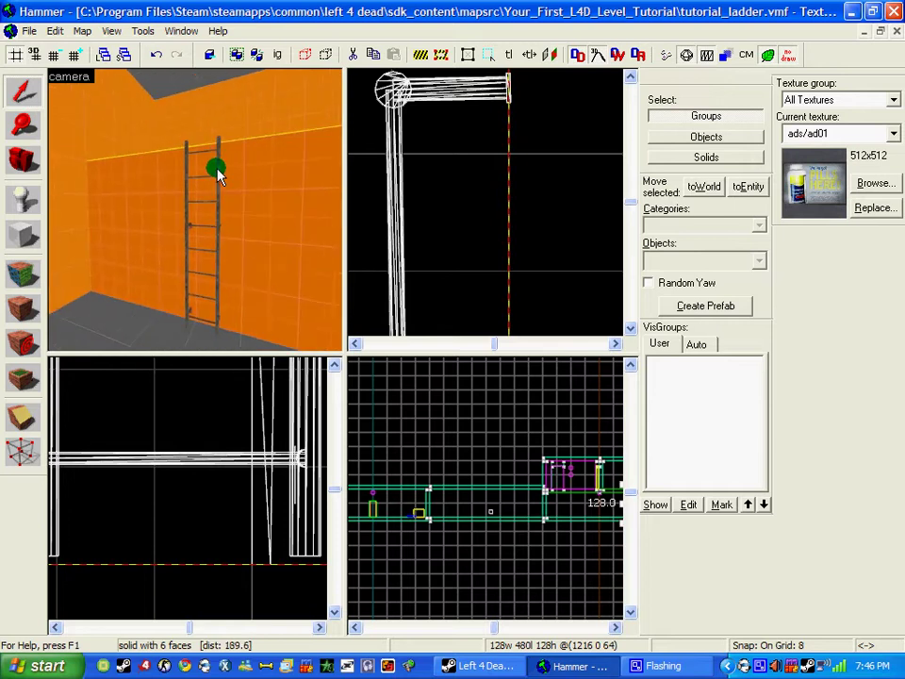
Open the ladder prop's properties, close them without changes and select the wall behind it
{"action": "double_click", "coordinate": [217, 177]}
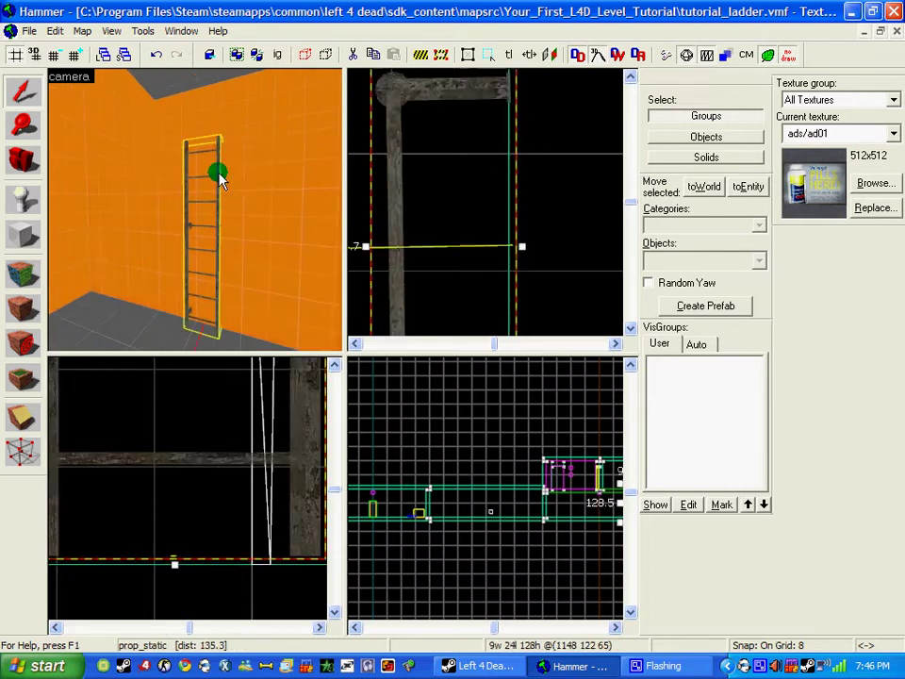
{"action": "left_click", "coordinate": [734, 134]}
{"action": "left_click", "coordinate": [299, 182]}
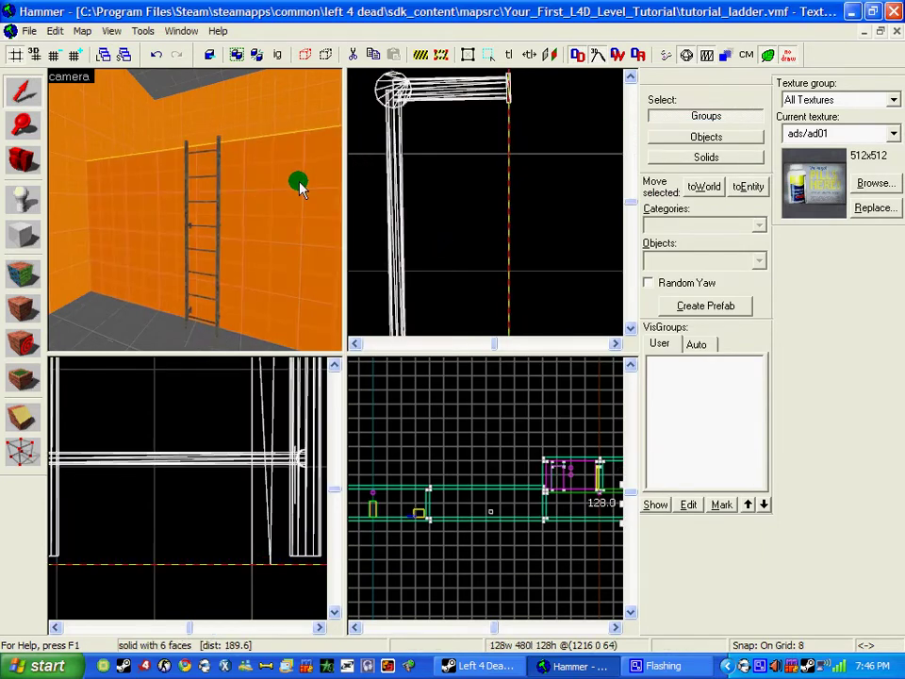
Create a block brush about 3.5 by 27.4 units in the top view, directly in front of the ladder prop
{"action": "scroll", "coordinate": [294, 179], "scroll_direction": "up", "scroll_amount": 1}
{"action": "left_click", "coordinate": [22, 232]}
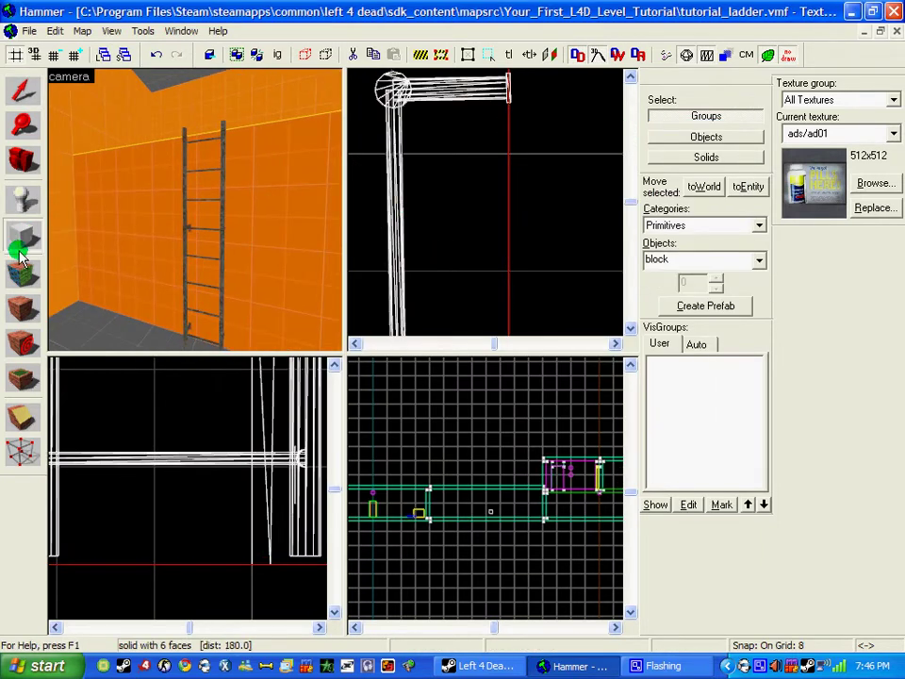
{"action": "scroll", "coordinate": [412, 212], "scroll_direction": "down", "scroll_amount": 3}
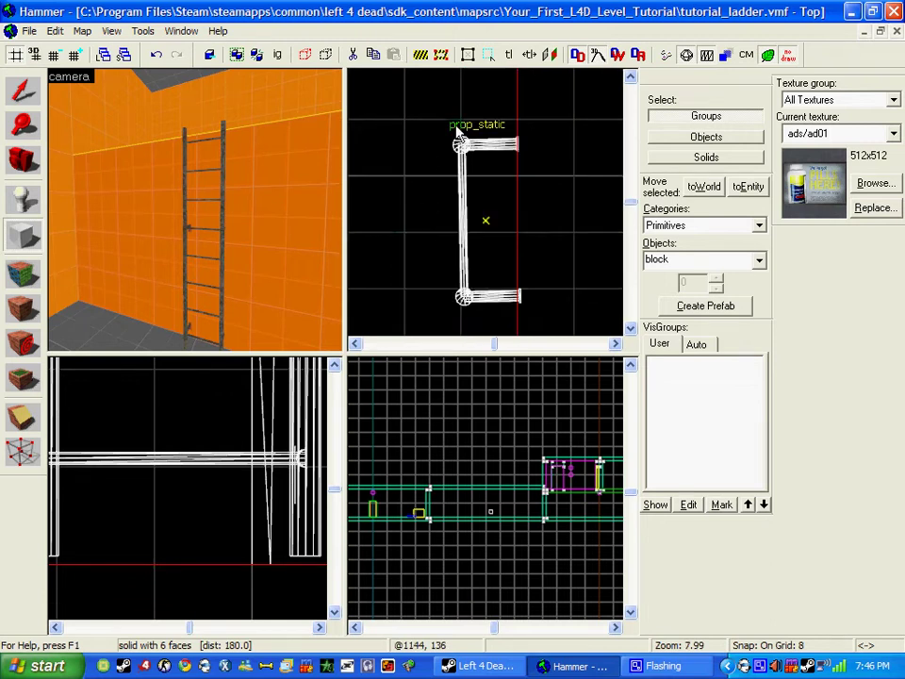
{"action": "left_click_drag", "start_coordinate": [451, 125], "coordinate": [424, 318]}
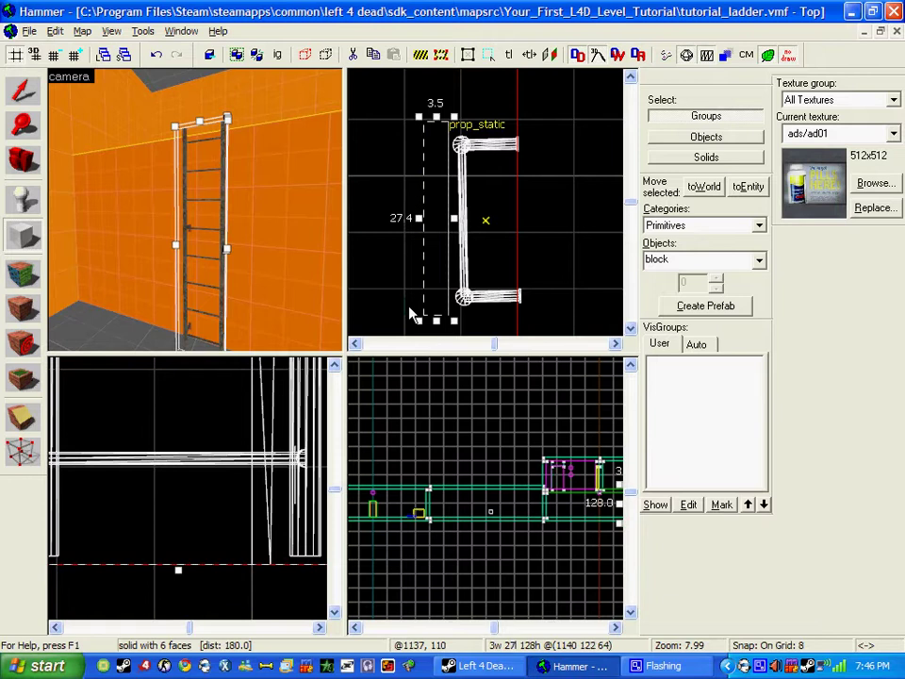
{"action": "key", "text": "z"}
{"action": "key", "text": "s"}
{"action": "key", "text": "w"}
{"action": "key", "text": "a"}
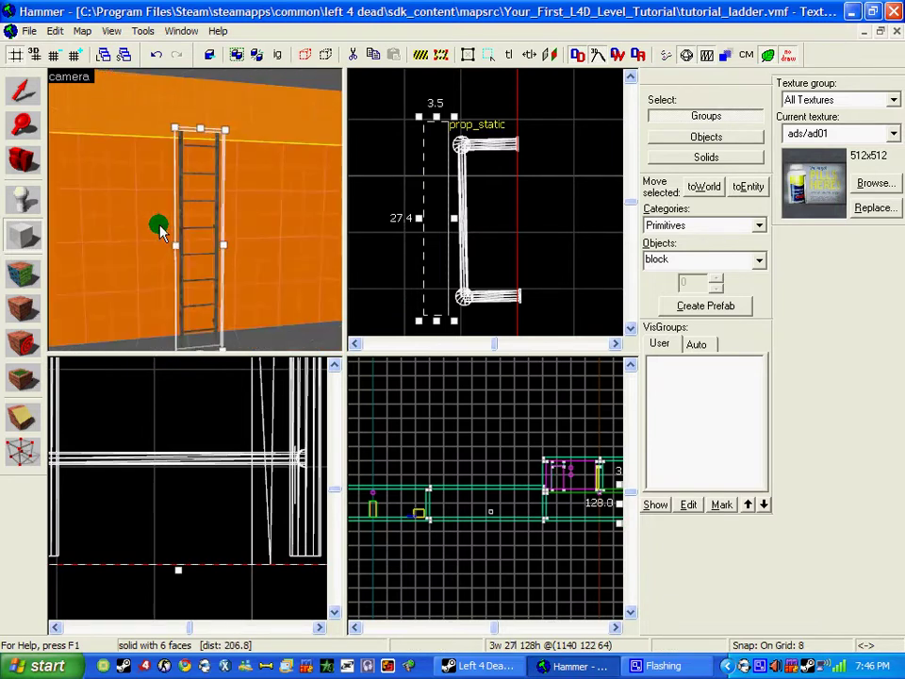
{"action": "key", "text": "w"}
{"action": "key", "text": "Return"}
{"action": "key", "text": "a"}
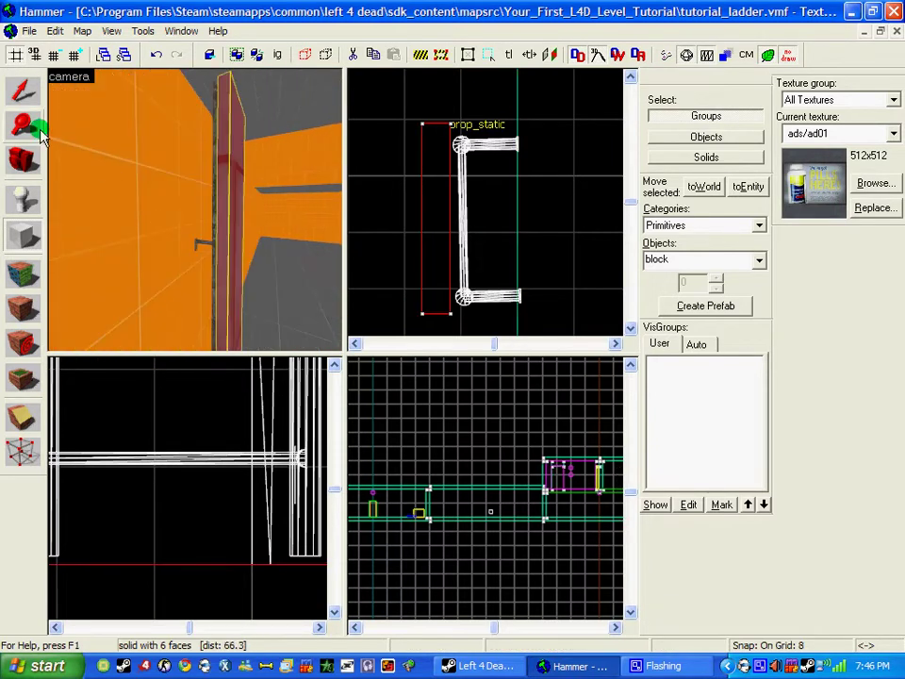
Thicken the new brush to about 6.6 units in the top view, extending it away from the ladder, and check it in 3D
{"action": "left_click", "coordinate": [23, 90]}
{"action": "left_click_drag", "start_coordinate": [419, 217], "coordinate": [401, 218]}
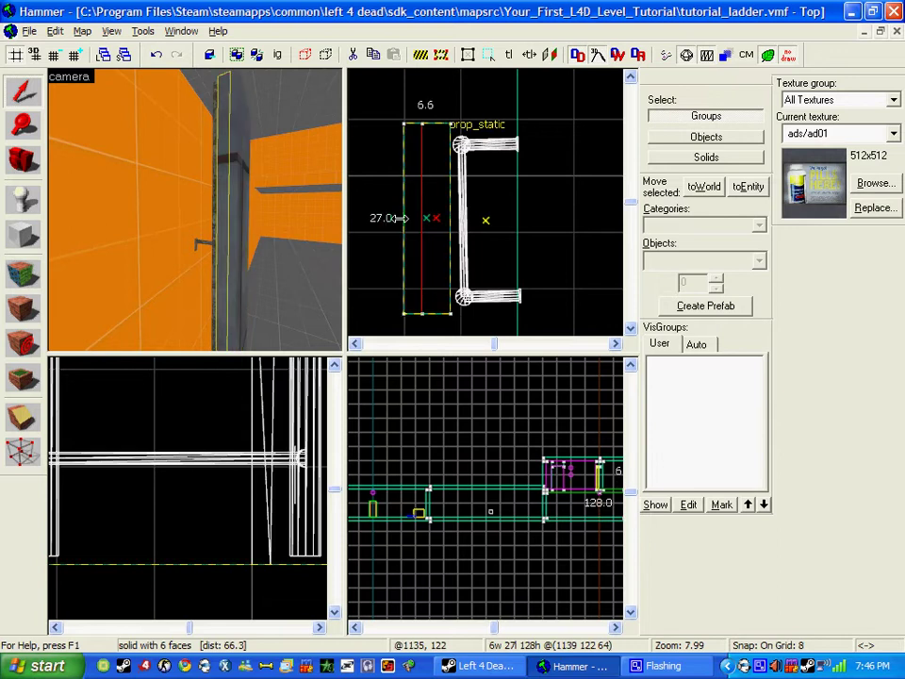
{"action": "key", "text": "z"}
{"action": "key", "text": "a"}
{"action": "key", "text": "d"}
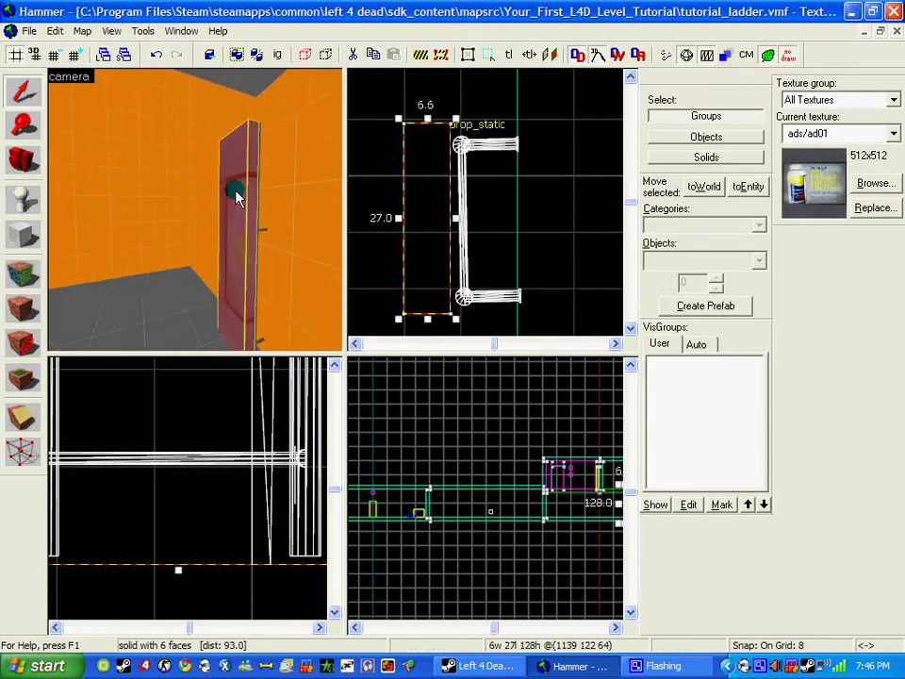
{"action": "key", "text": "w"}
{"action": "key", "text": "z"}
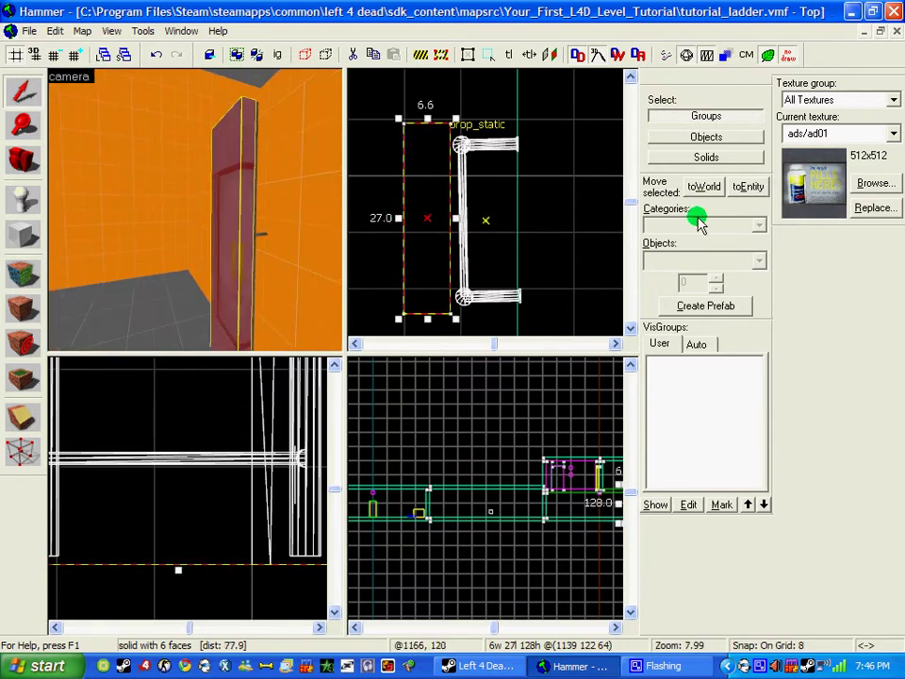
Apply the tools/toolsnodraw texture to the whole brush in front of the ladder
{"action": "left_click", "coordinate": [873, 183]}
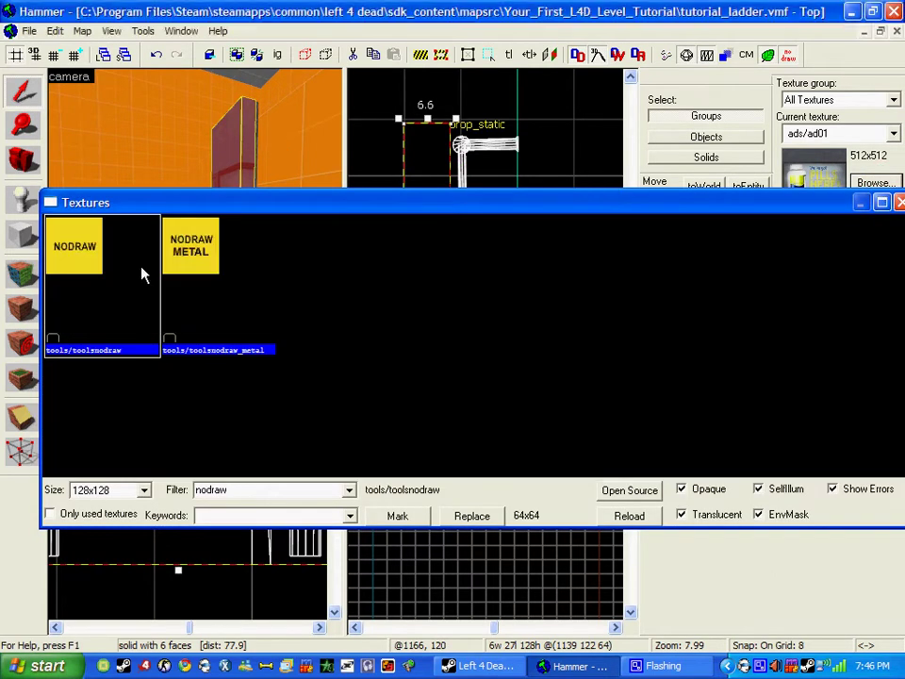
{"action": "double_click", "coordinate": [141, 269]}
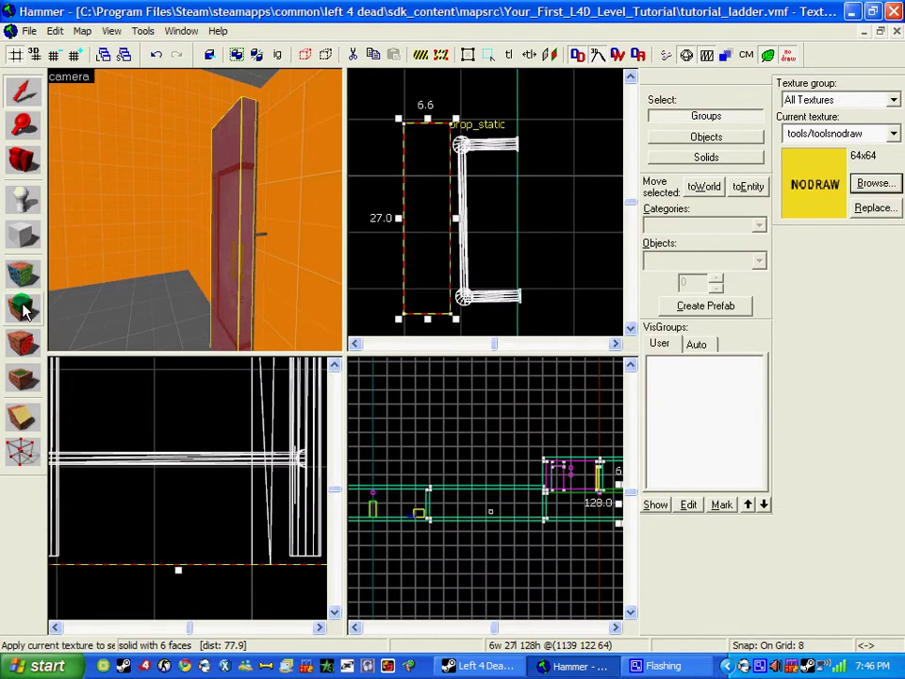
{"action": "left_click", "coordinate": [24, 308]}
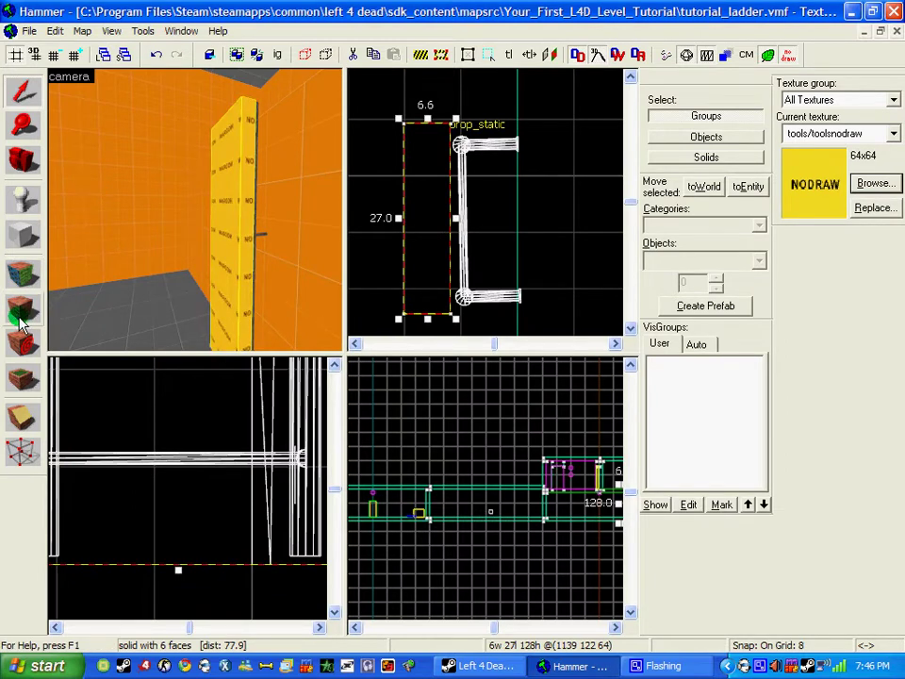
{"action": "key", "text": "z"}
{"action": "key", "text": "s"}
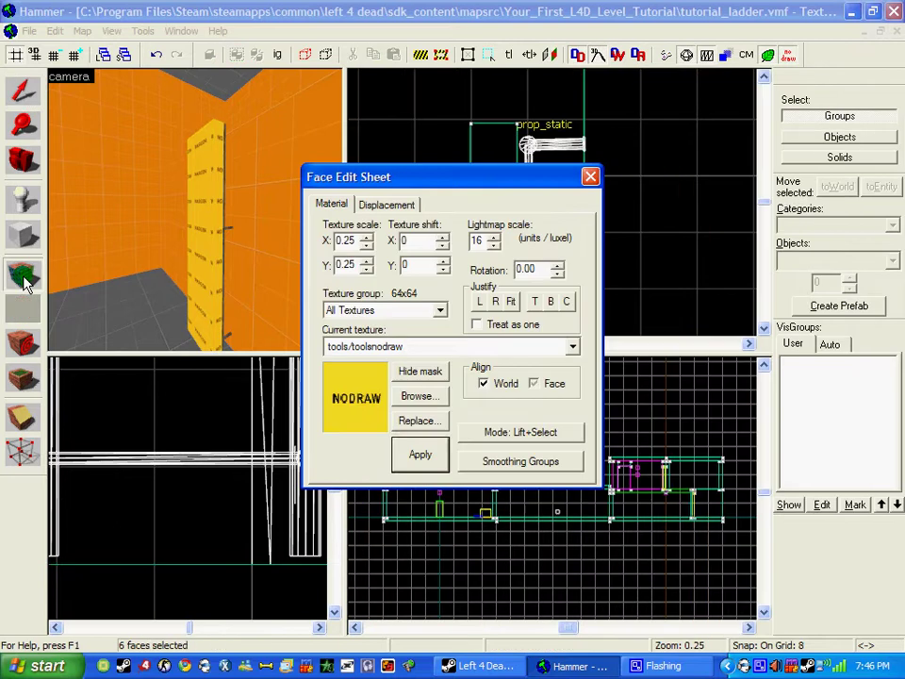
Filter the textures by "ladder" and apply tools/toolsinvisibleladder to only the brush's front face, the one facing away from the wall
{"action": "left_click", "coordinate": [25, 276]}
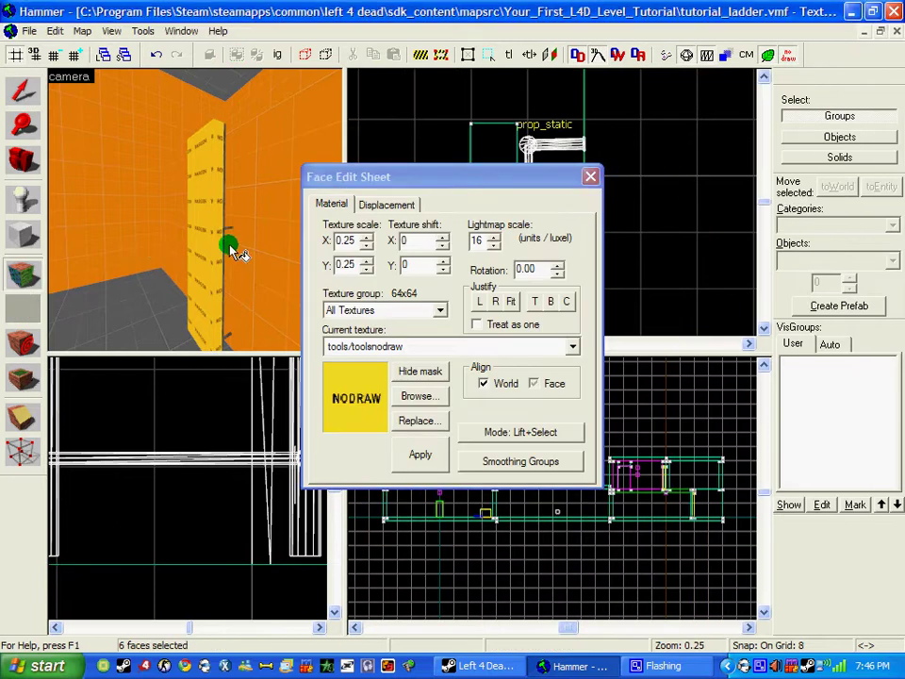
{"action": "left_click", "coordinate": [198, 223]}
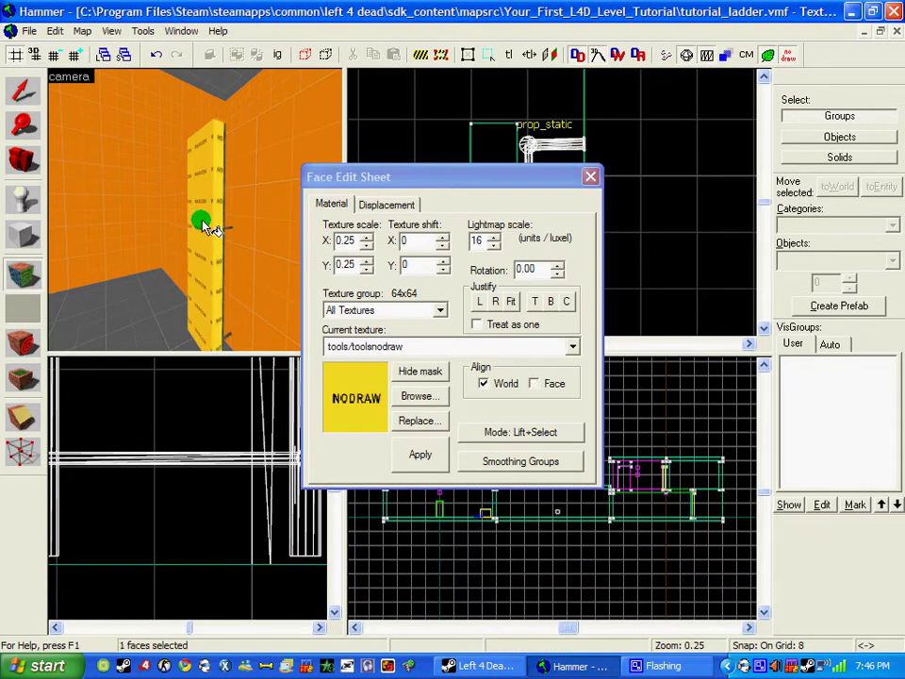
{"action": "left_click", "coordinate": [422, 399]}
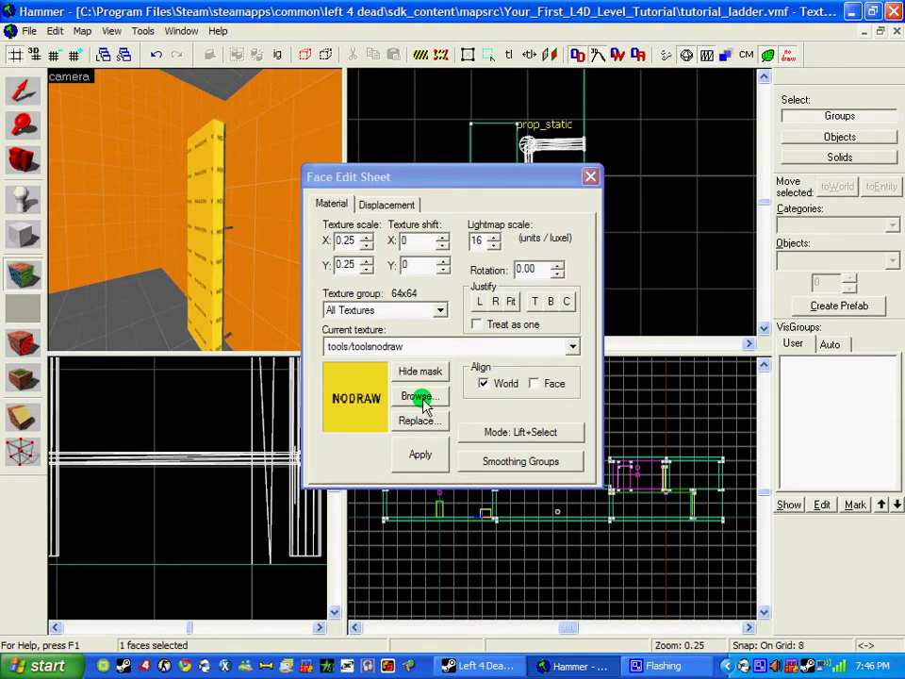
{"action": "type", "text": "er"}
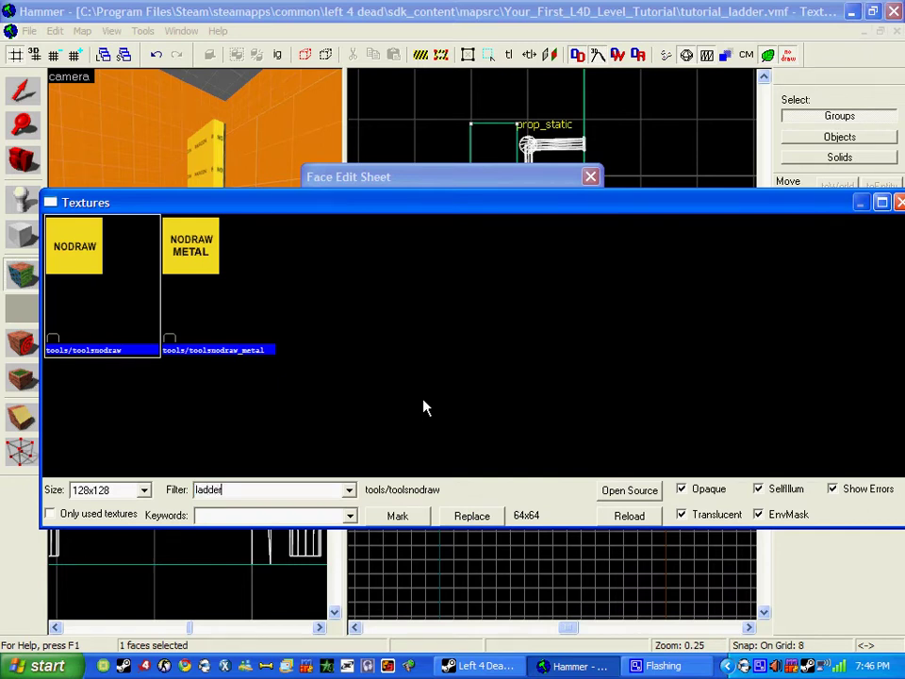
{"action": "left_click", "coordinate": [452, 371]}
{"action": "left_click", "coordinate": [817, 394]}
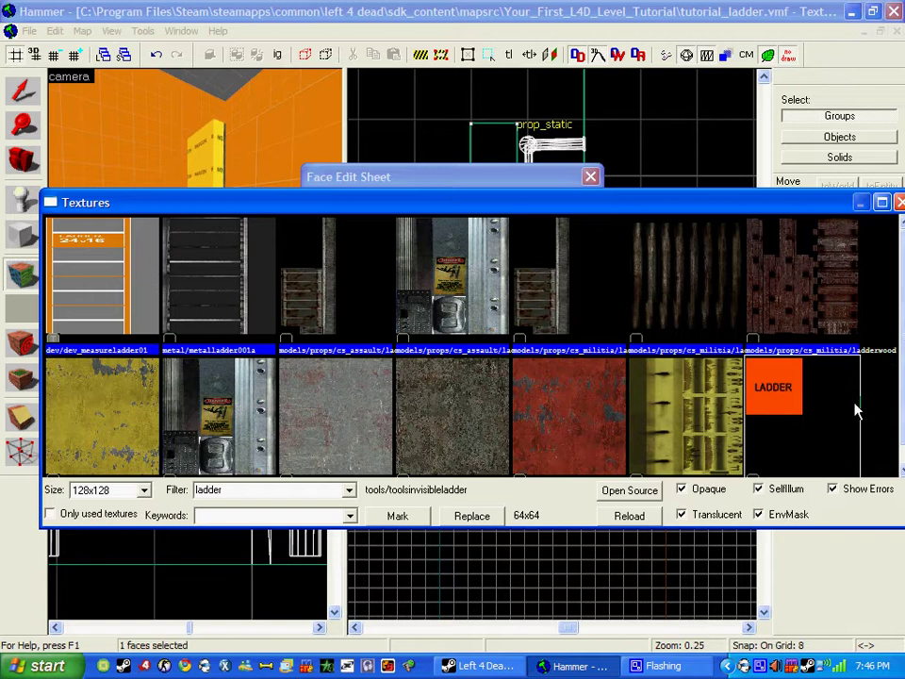
{"action": "double_click", "coordinate": [802, 404]}
{"action": "left_click", "coordinate": [420, 453]}
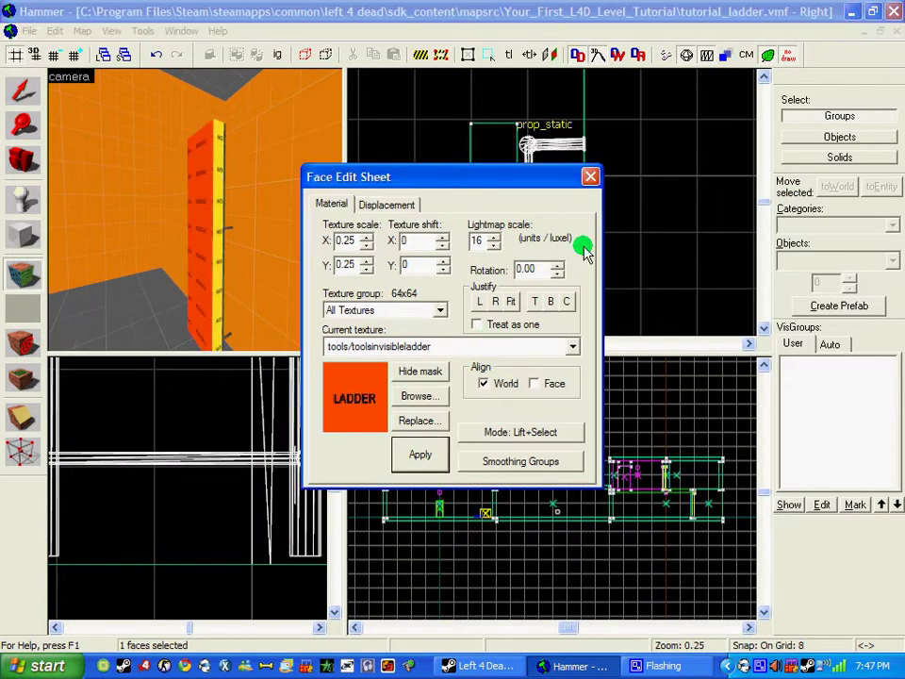
{"action": "left_click", "coordinate": [591, 176]}
Examine the textured brush from the front and both sides in the 3D view
{"action": "scroll", "coordinate": [210, 152], "scroll_direction": "up", "scroll_amount": 3}
{"action": "scroll", "coordinate": [210, 152], "scroll_direction": "down", "scroll_amount": 5}
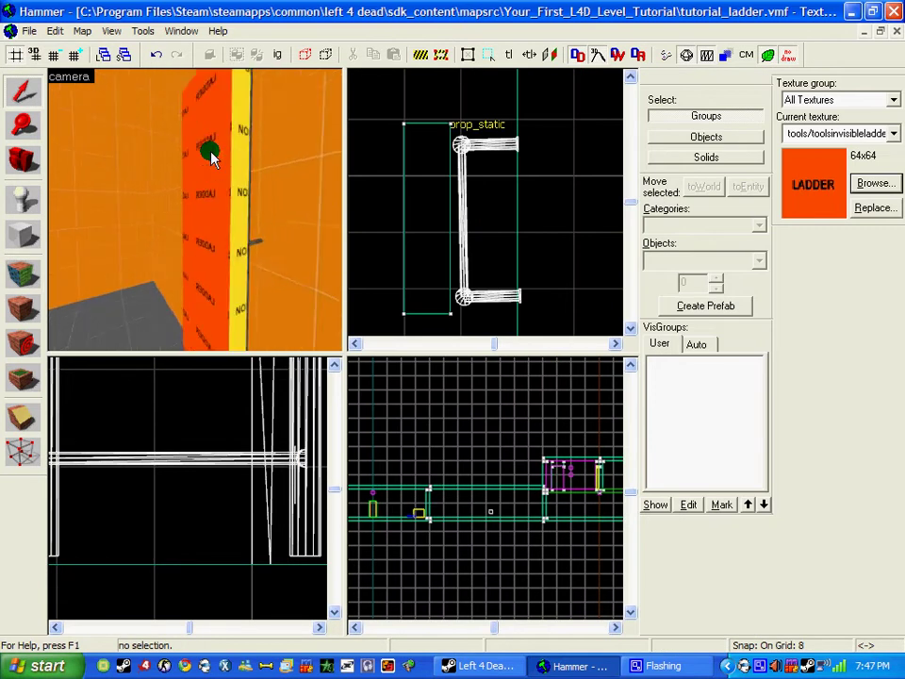
{"action": "key", "text": "a"}
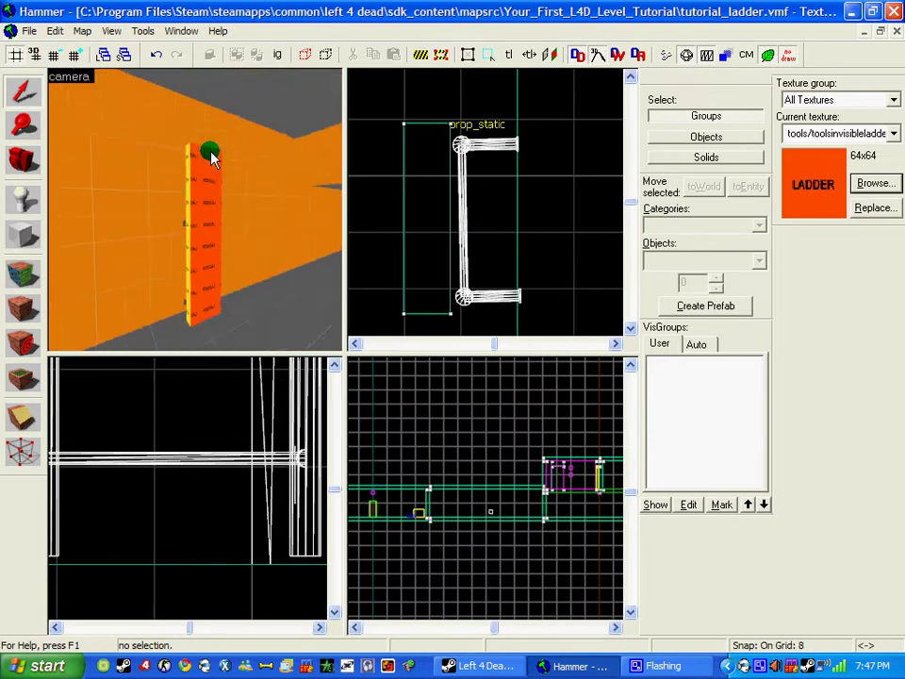
{"action": "key", "text": "w"}
{"action": "key", "text": "a"}
{"action": "key", "text": "d"}
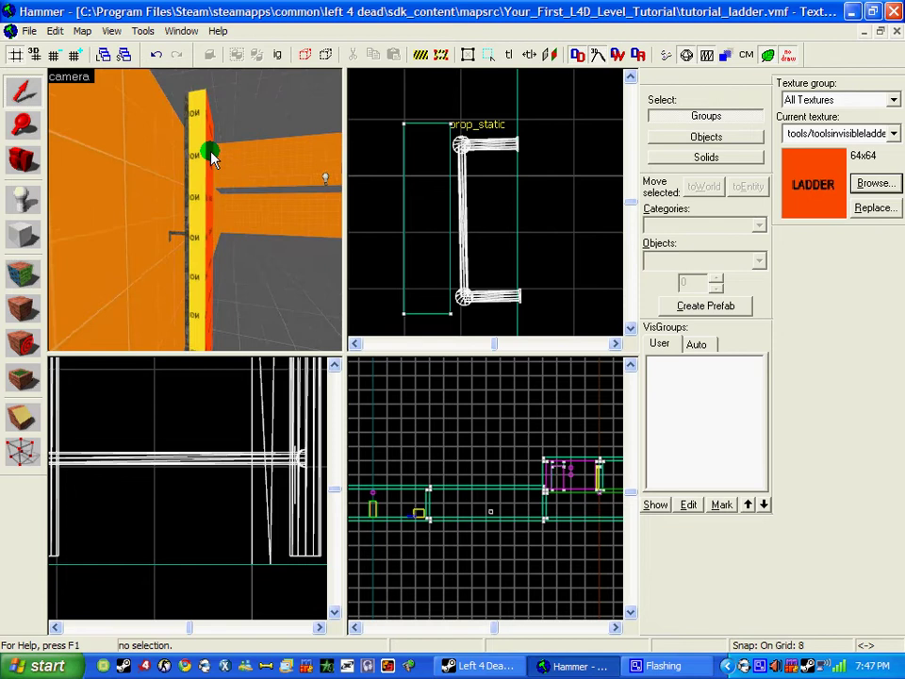
{"action": "key", "text": "a"}
{"action": "key", "text": "d"}
{"action": "key", "text": "d"}
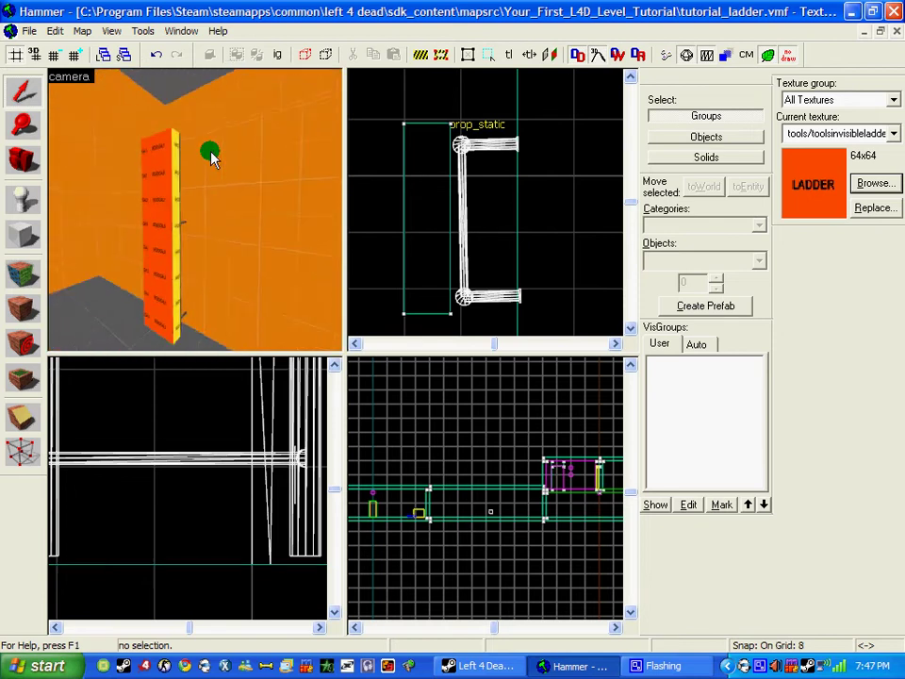
{"action": "key", "text": "w"}
{"action": "key", "text": "z"}
Tie the ladder brush to an entity and set its class to func_ladder
{"action": "double_click", "coordinate": [179, 203]}
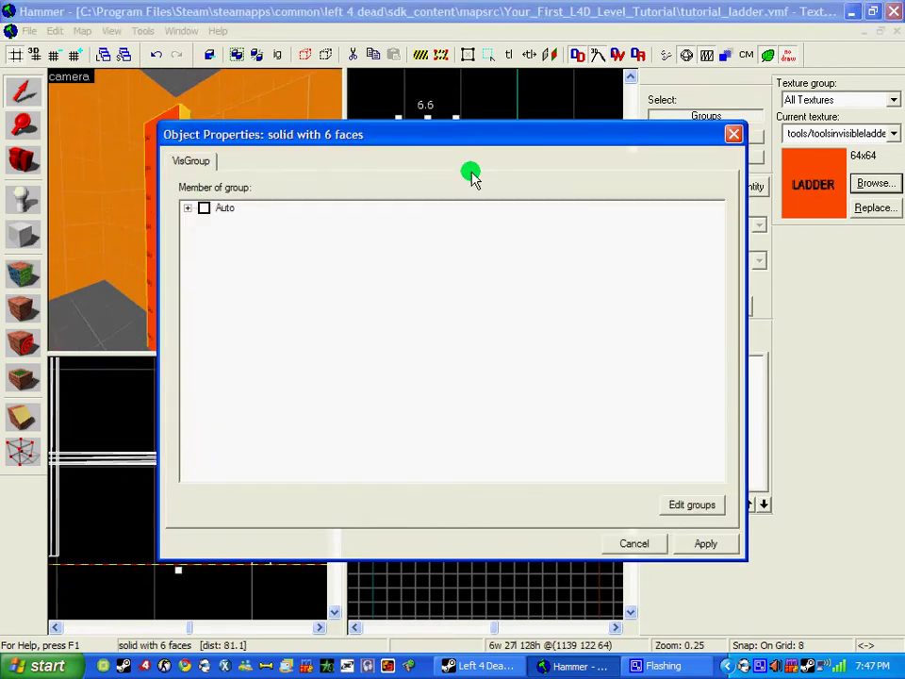
{"action": "left_click", "coordinate": [734, 136]}
{"action": "key", "text": "ctrl+t"}
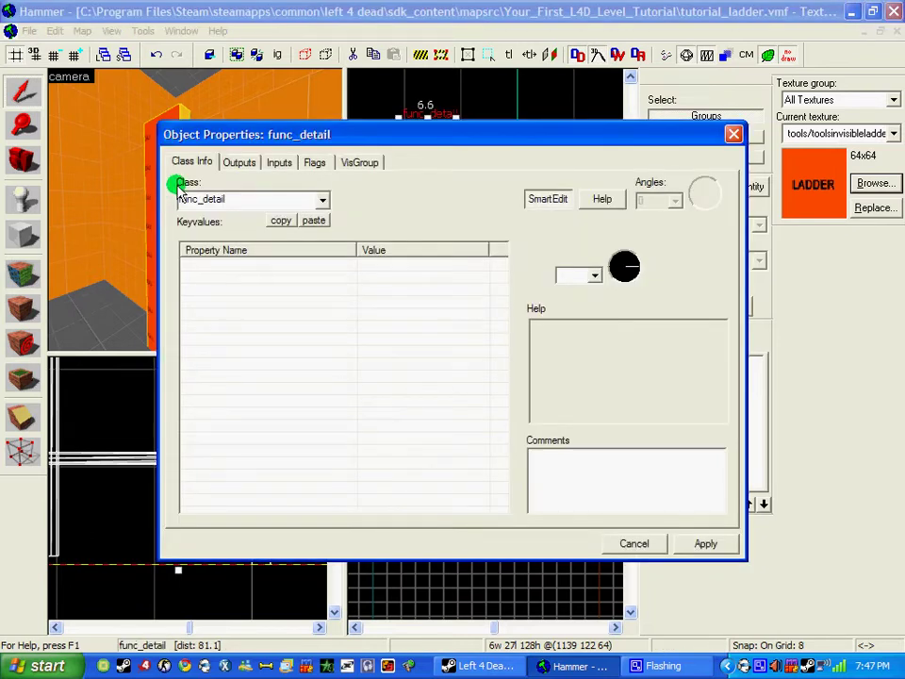
{"action": "double_click", "coordinate": [253, 201]}
{"action": "type", "text": "f"}
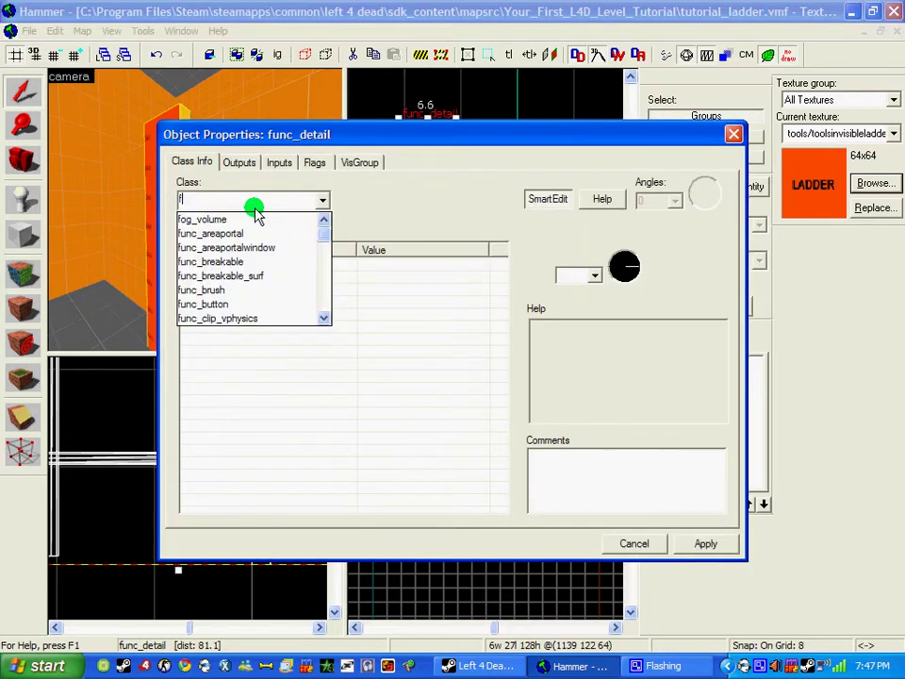
{"action": "type", "text": "unc_ladder"}
{"action": "key", "text": "Return"}
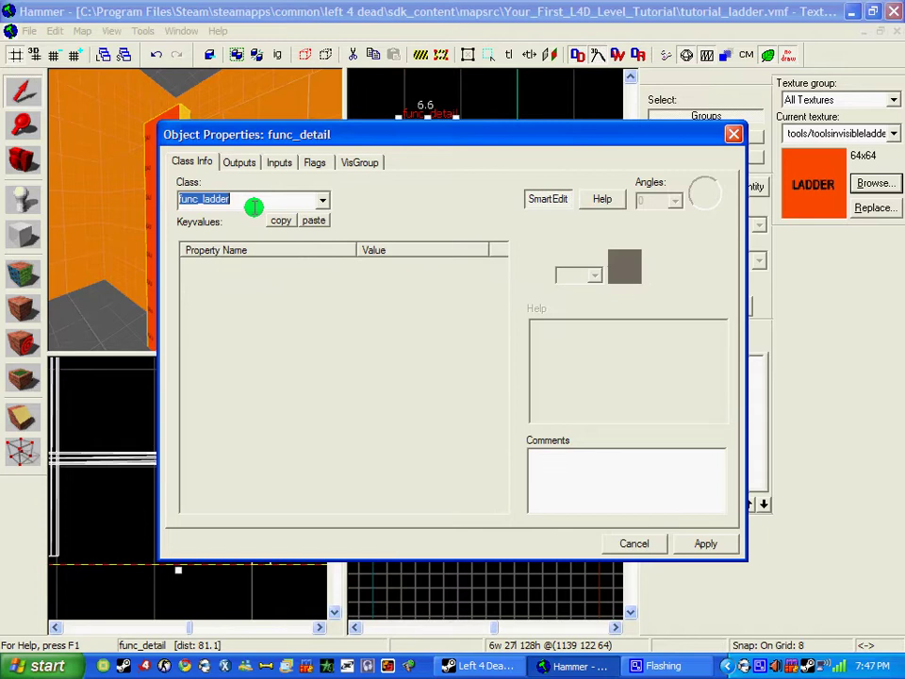
{"action": "left_click", "coordinate": [625, 543]}
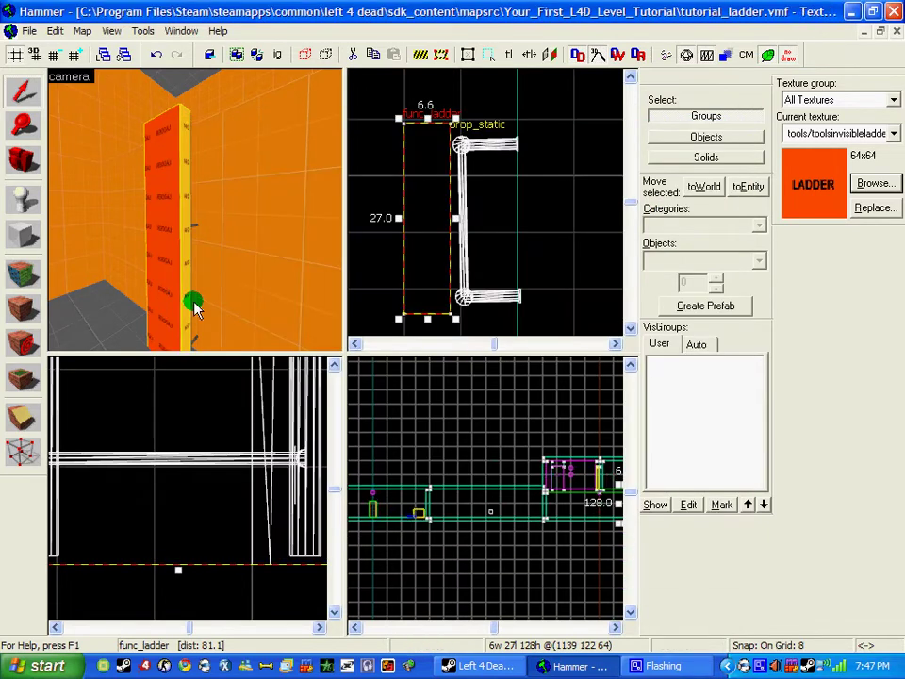
Compile the map with the existing run settings and close the compile log when it finishes
{"action": "left_click_drag", "start_coordinate": [192, 303], "coordinate": [164, 262]}
{"action": "key", "text": "d"}
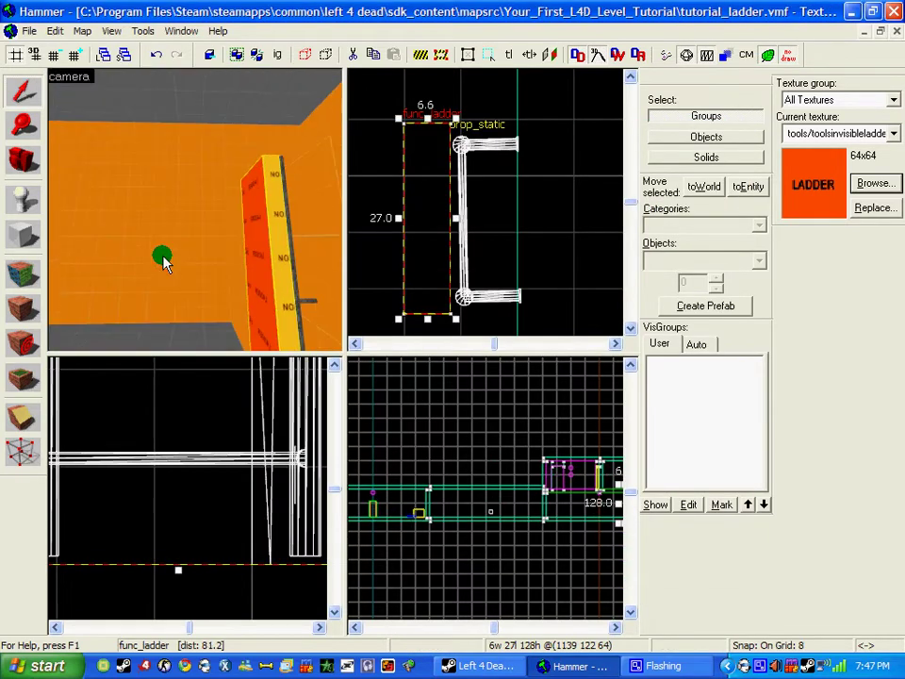
{"action": "key", "text": "a"}
{"action": "key", "text": "w"}
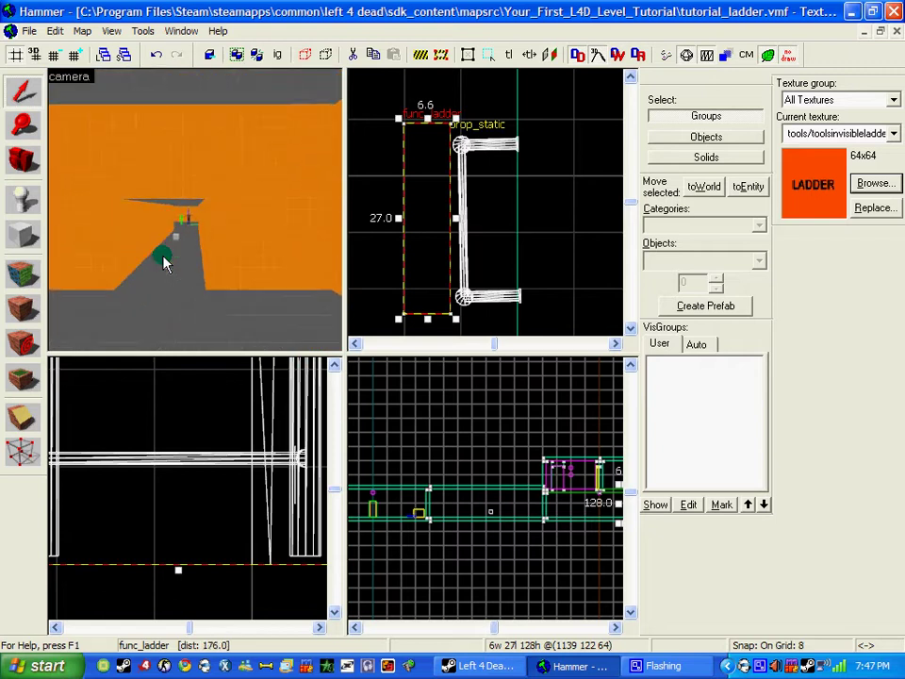
{"action": "left_click_drag", "start_coordinate": [164, 262], "coordinate": [164, 262]}
{"action": "key", "text": "F9"}
{"action": "key", "text": "Return"}
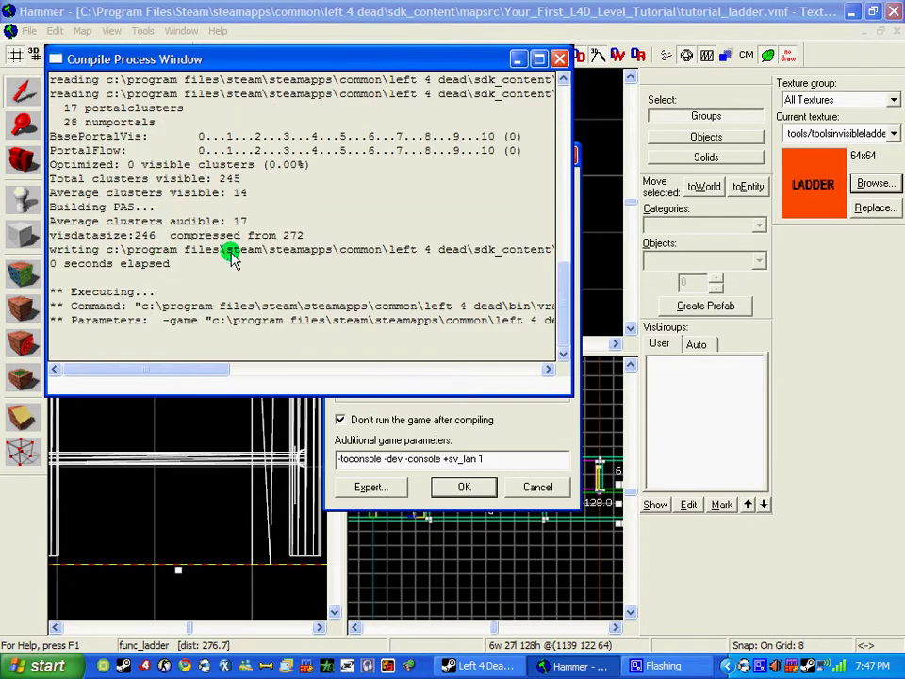
{"action": "left_click", "coordinate": [560, 59]}
Launch Left 4 Dead, load the level with the console command "map tutorial_ladder" and dismiss the nav errors notice
{"action": "left_click", "coordinate": [147, 665]}
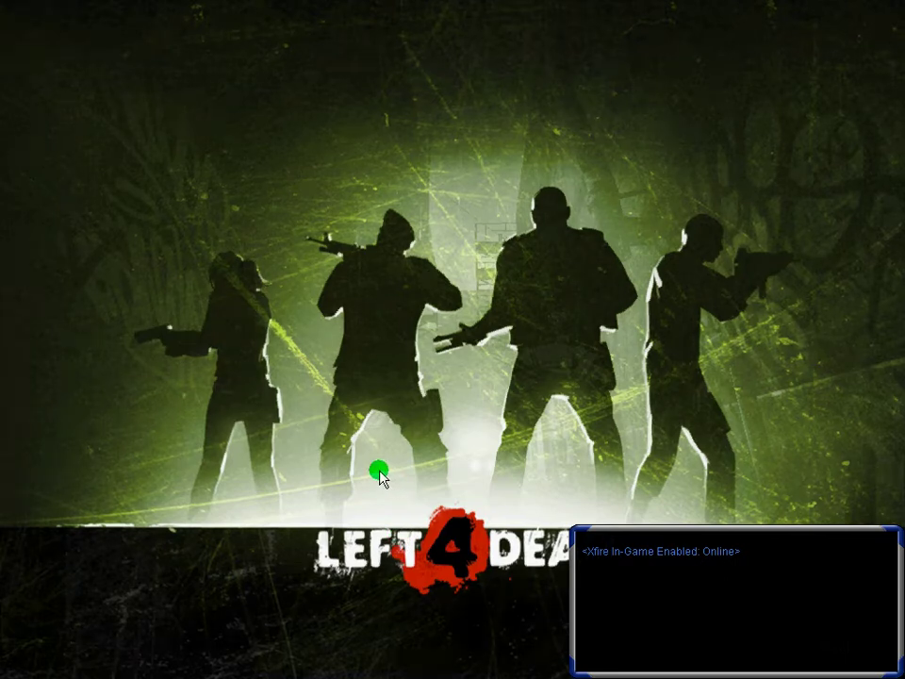
{"action": "type", "text": "map t"}
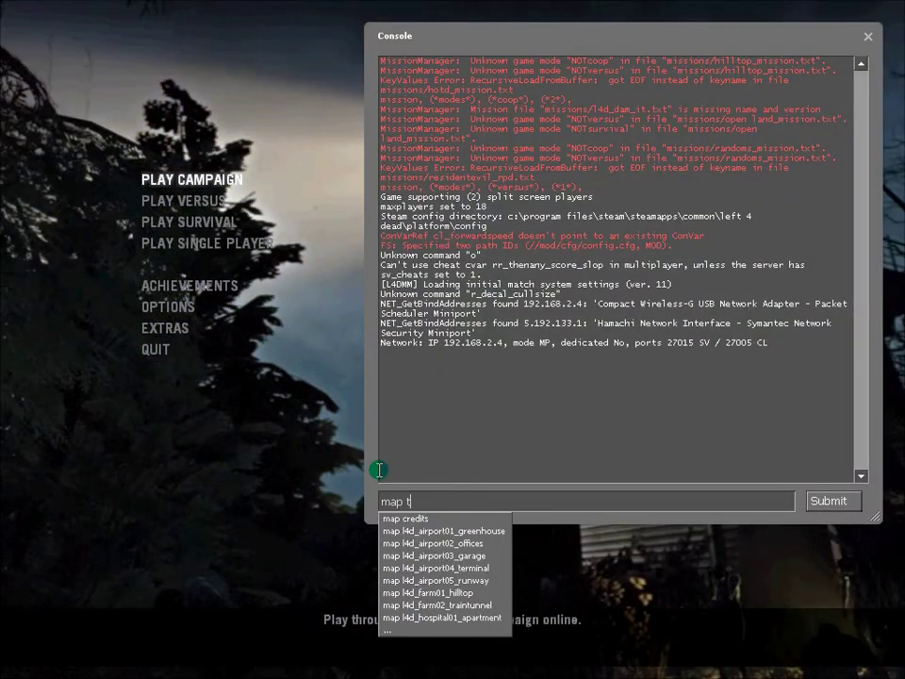
{"action": "type", "text": "utori"}
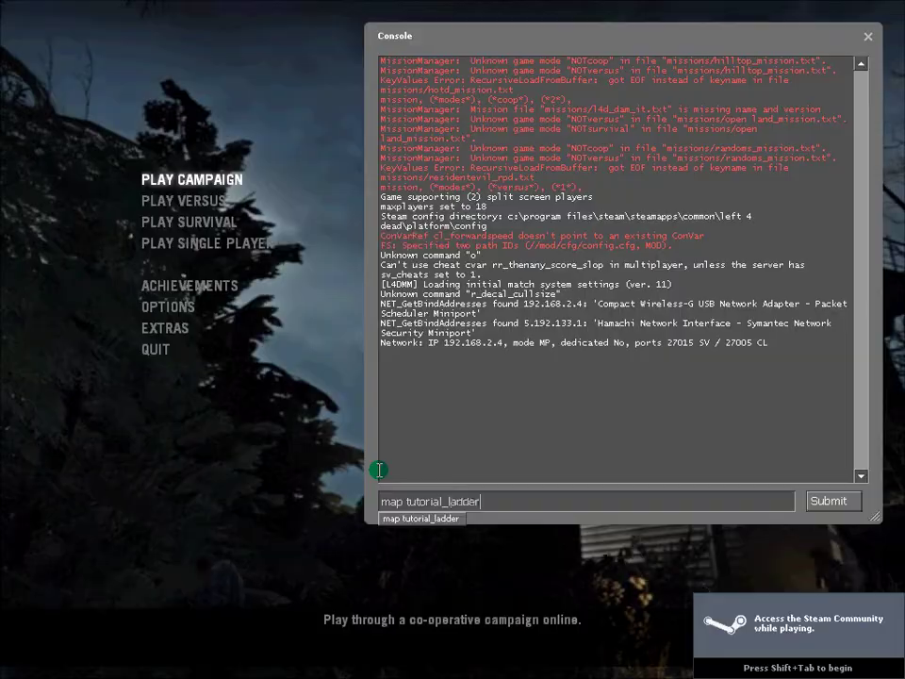
{"action": "type", "text": "al_ladder"}
{"action": "key", "text": "Return"}
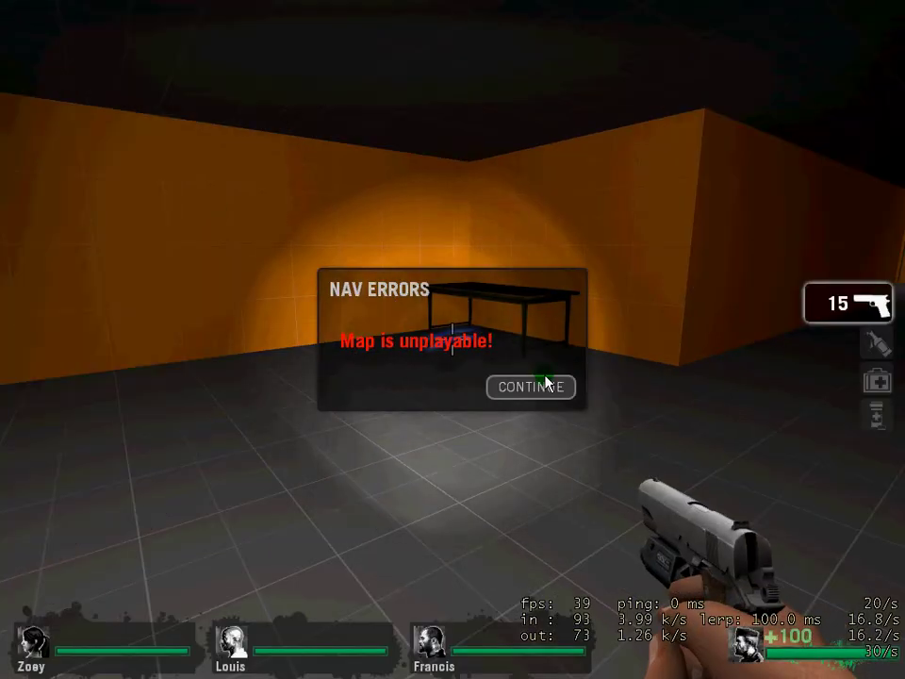
{"action": "left_click", "coordinate": [543, 379]}
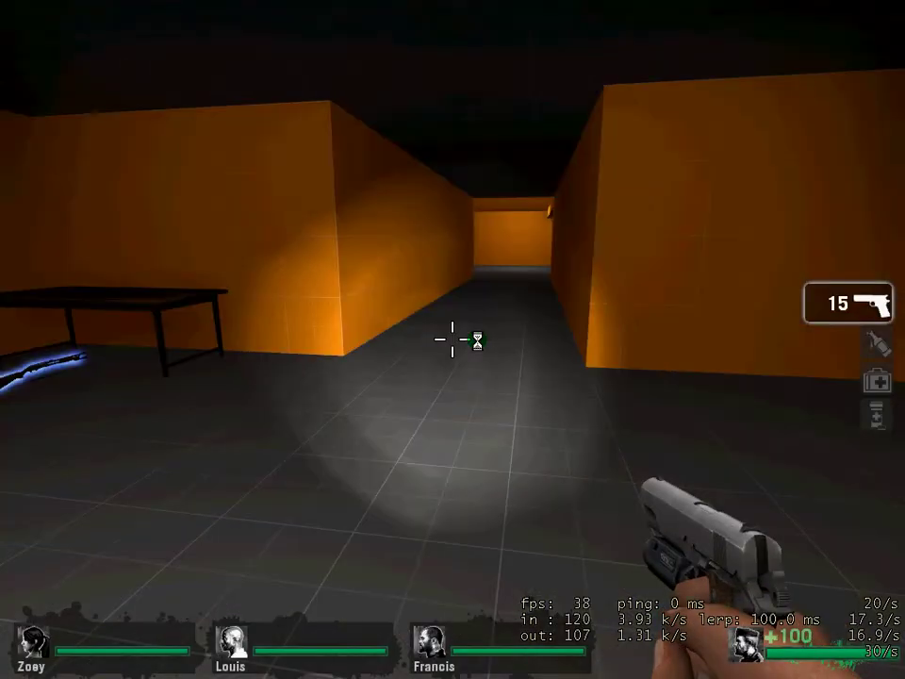
Enable cheats on the running level with the console command "sv_cheats 1"
{"action": "key", "text": "w"}
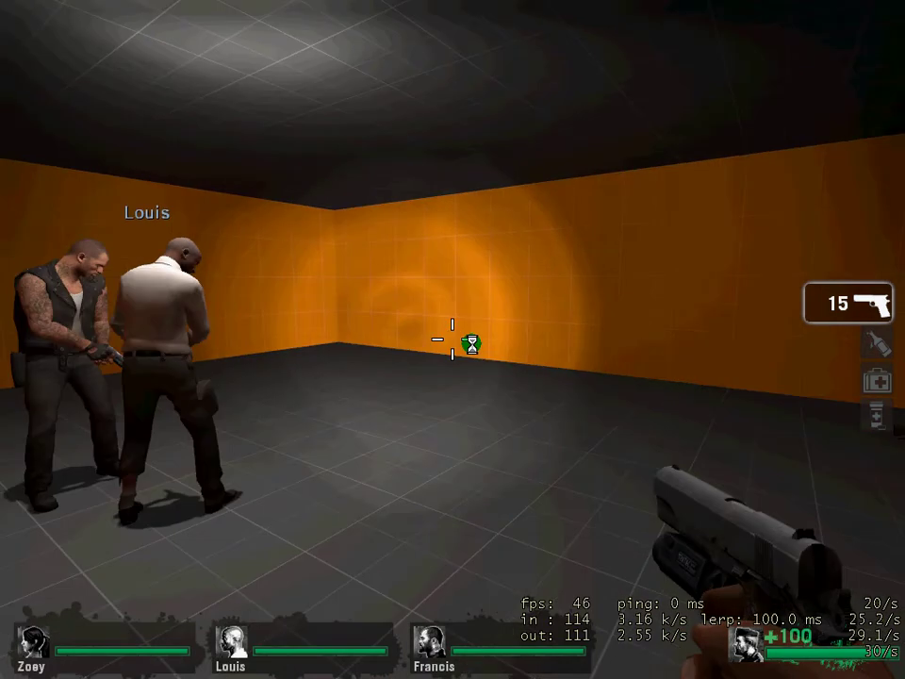
{"action": "key", "text": "s"}
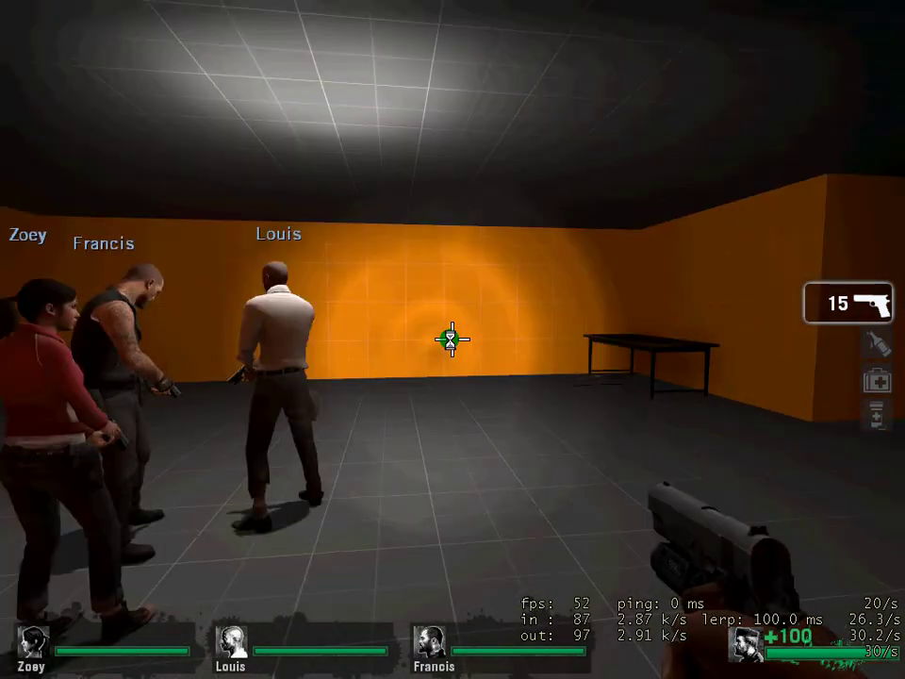
{"action": "key", "text": "grave"}
{"action": "type", "text": "sv_c"}
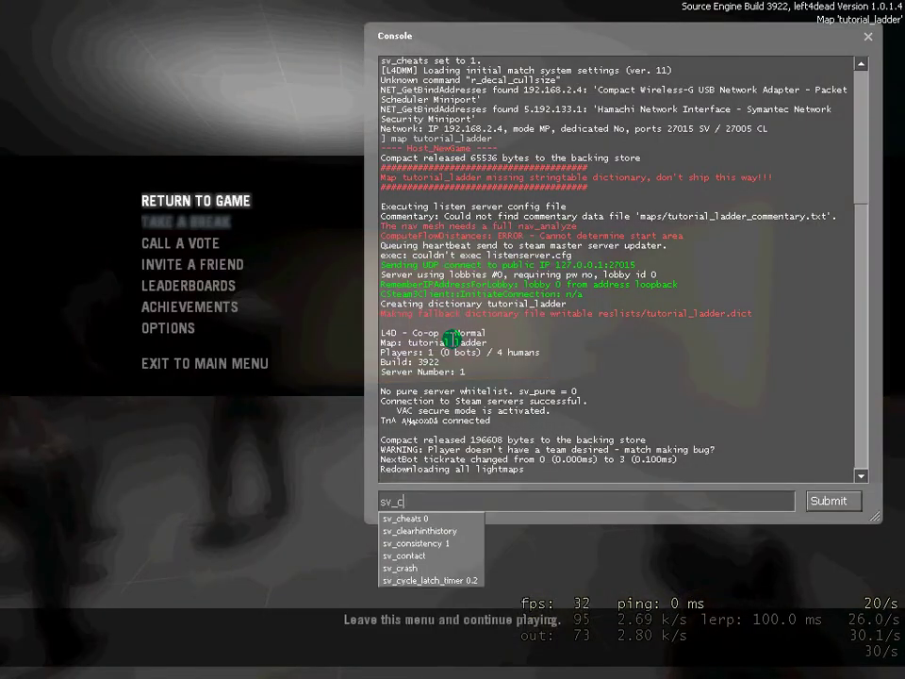
{"action": "type", "text": "heats 1"}
{"action": "key", "text": "Return"}
{"action": "key", "text": "Escape"}
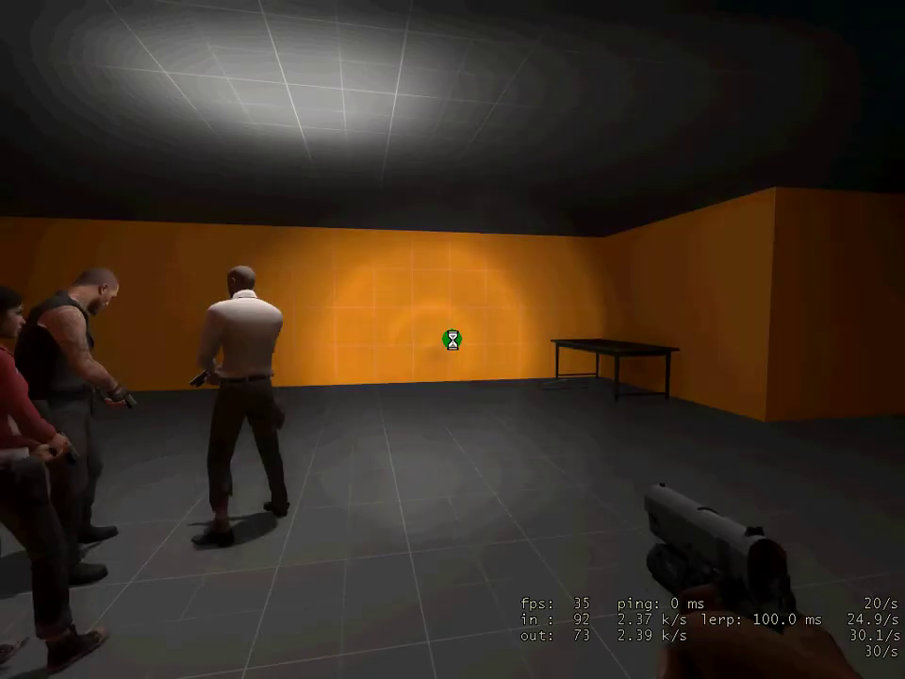
Turn on navigation mesh editing with the console command "nav_edit 1"
{"action": "key", "text": "grave"}
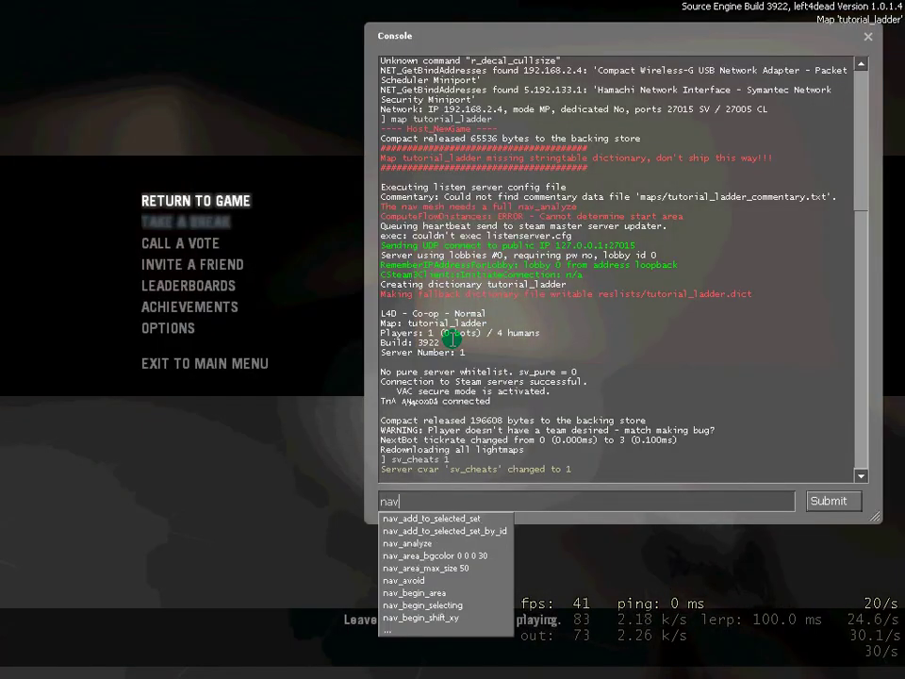
{"action": "type", "text": "nav_edit 1"}
{"action": "key", "text": "Return"}
{"action": "key", "text": "Escape"}
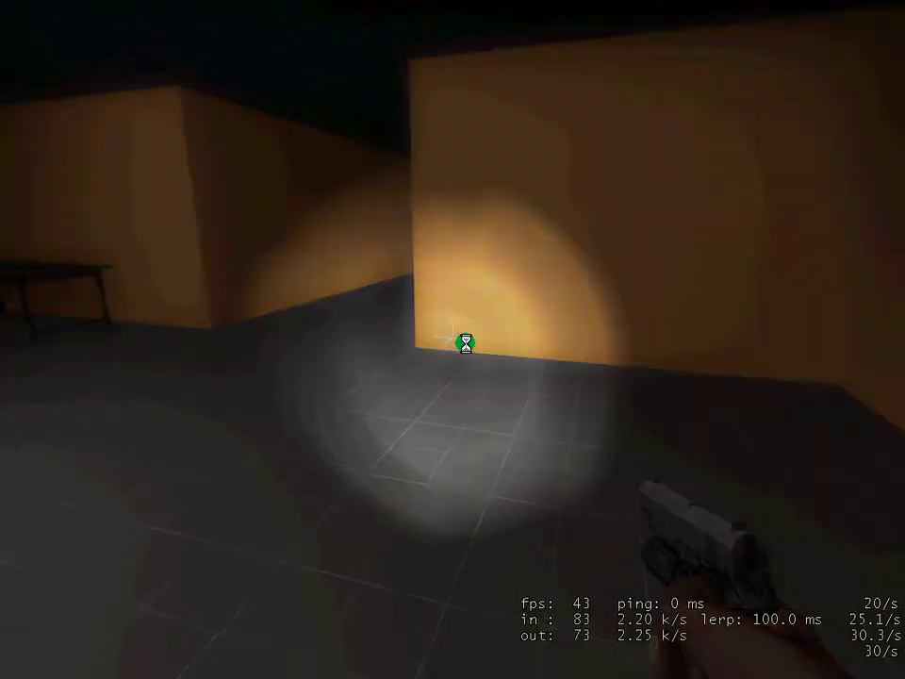
Mark a spot on the starting room's floor as walkable with the console command "nav_mark_walkable"
{"action": "key", "text": "grave"}
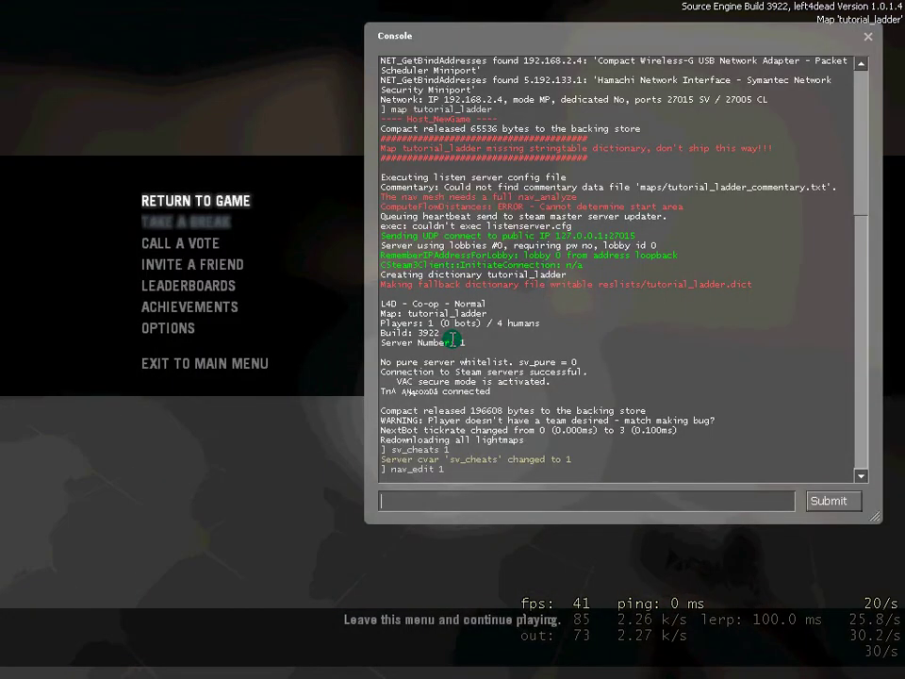
{"action": "type", "text": "nav_mark_walkable"}
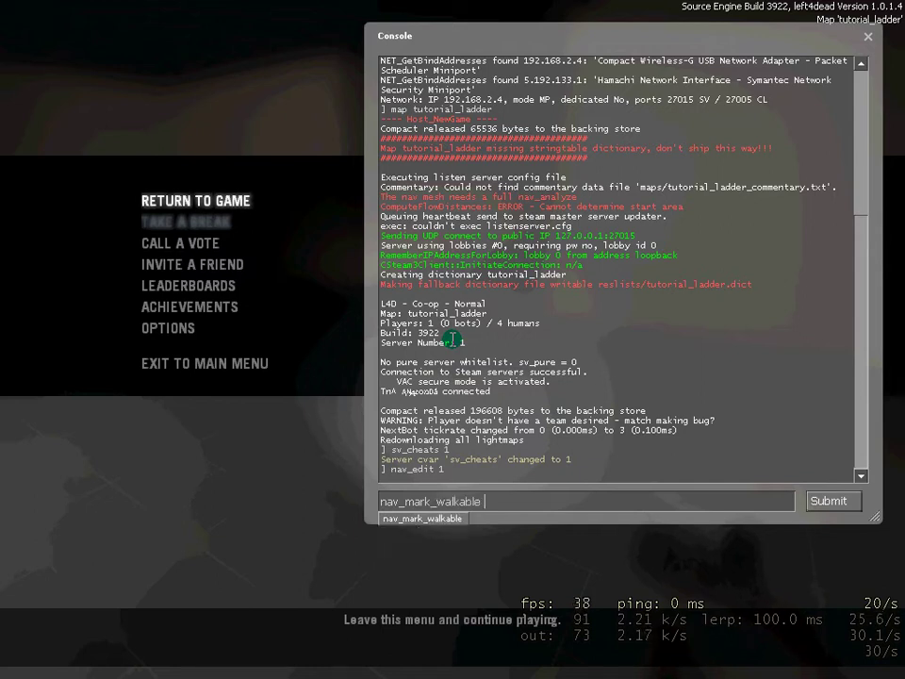
{"action": "key", "text": "Return"}
{"action": "key", "text": "Escape"}
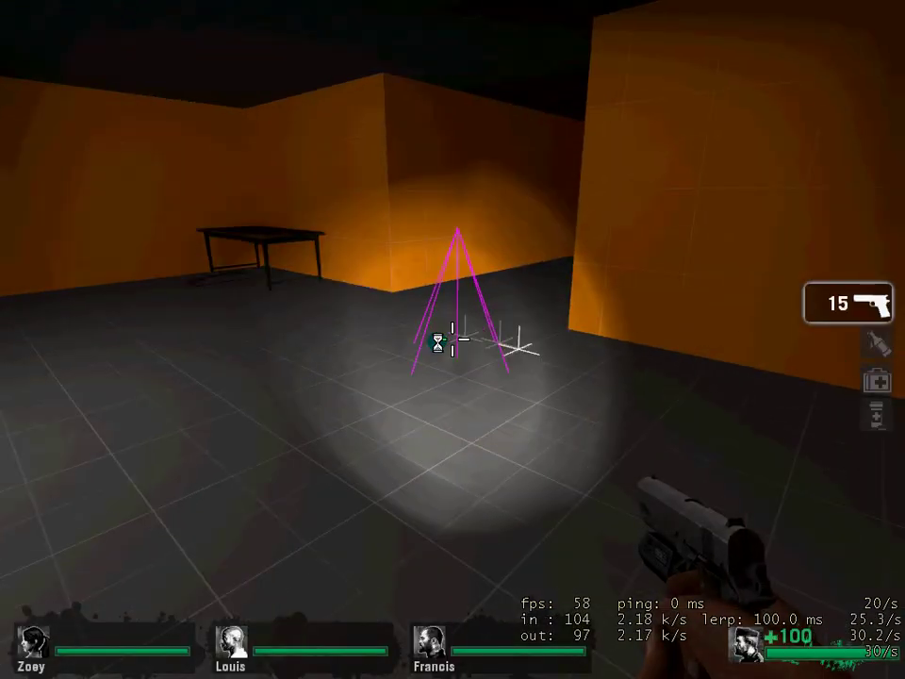
Generate the level's navigation mesh with "nav_generate" and dismiss the nav errors notice after the reload
{"action": "key", "text": "grave"}
{"action": "type", "text": "nav_generate"}
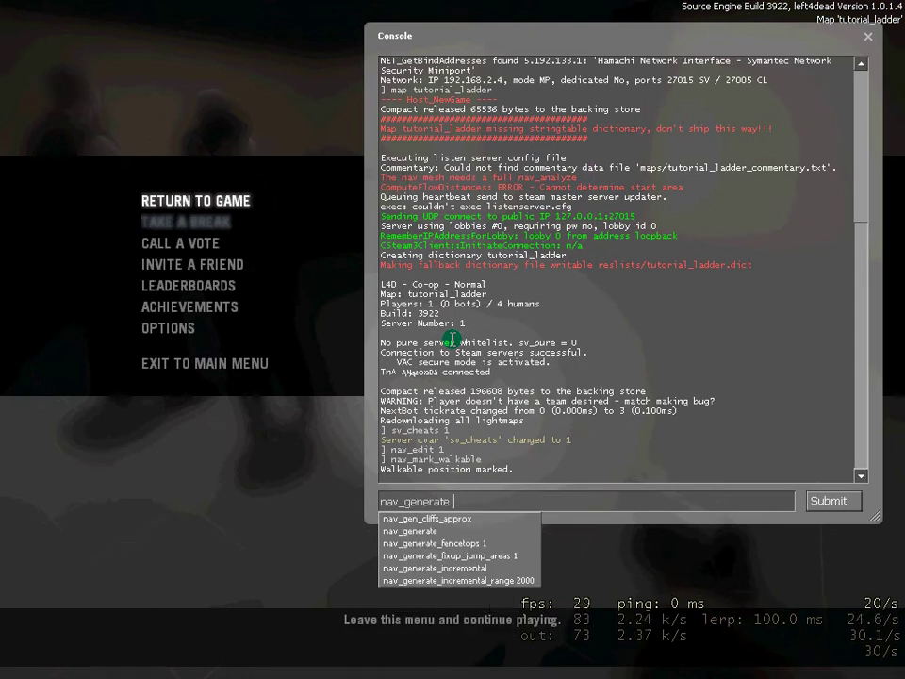
{"action": "key", "text": "Return"}
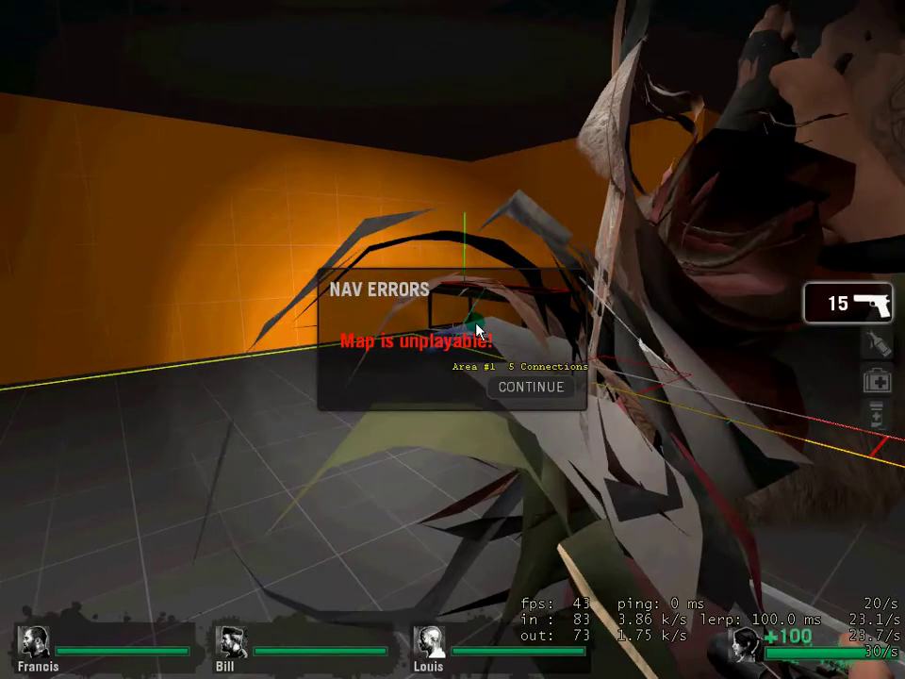
{"action": "left_click", "coordinate": [493, 384]}
Walk through the corridor to the ladder, climb it, and examine the nav areas and bot behaviour on both levels
{"action": "key", "text": "w"}
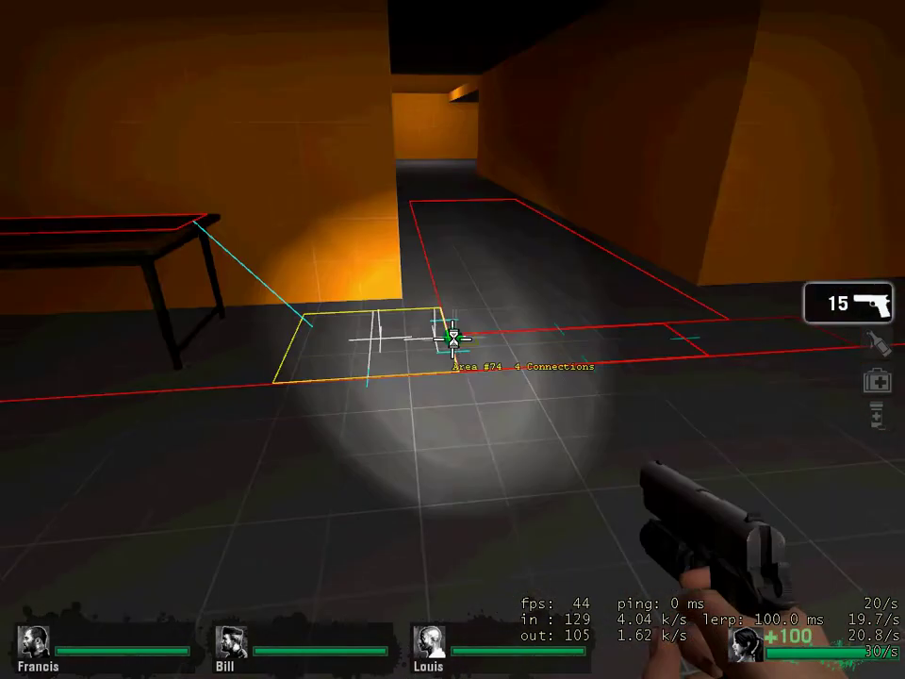
{"action": "key", "text": "d"}
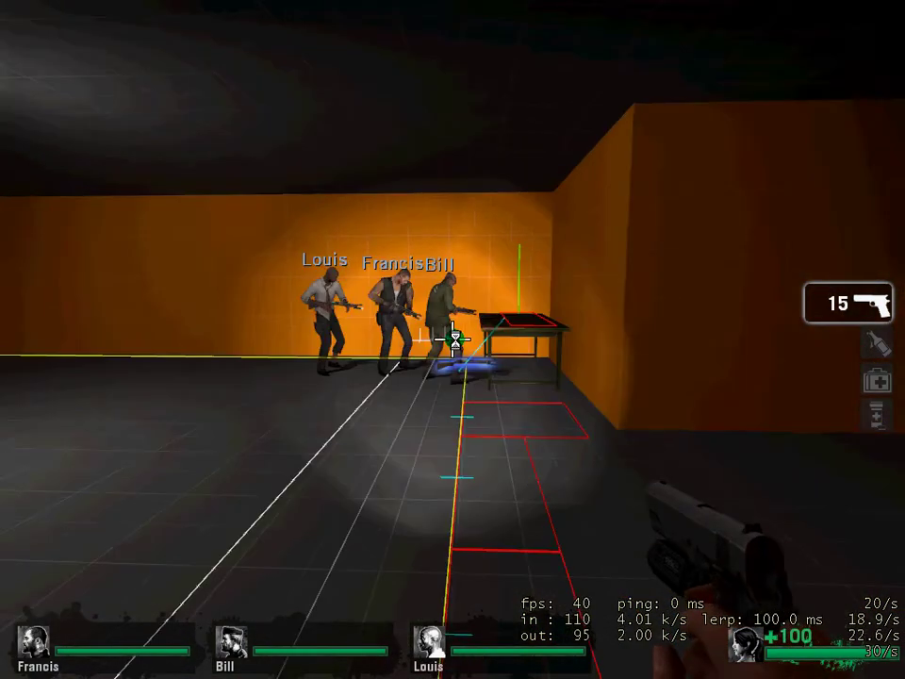
{"action": "key", "text": "a"}
{"action": "key", "text": "d"}
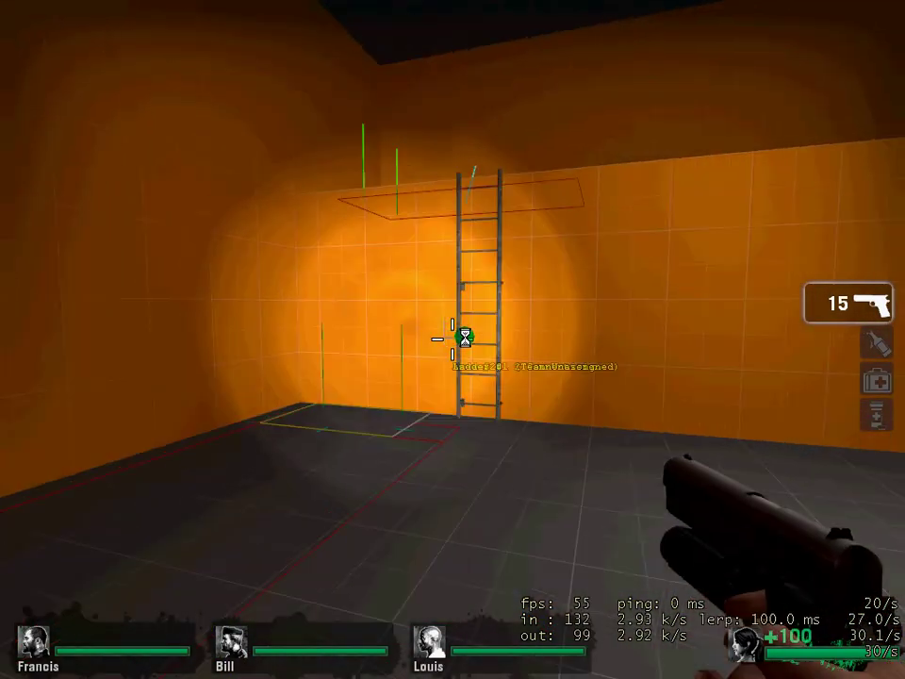
{"action": "key", "text": "w"}
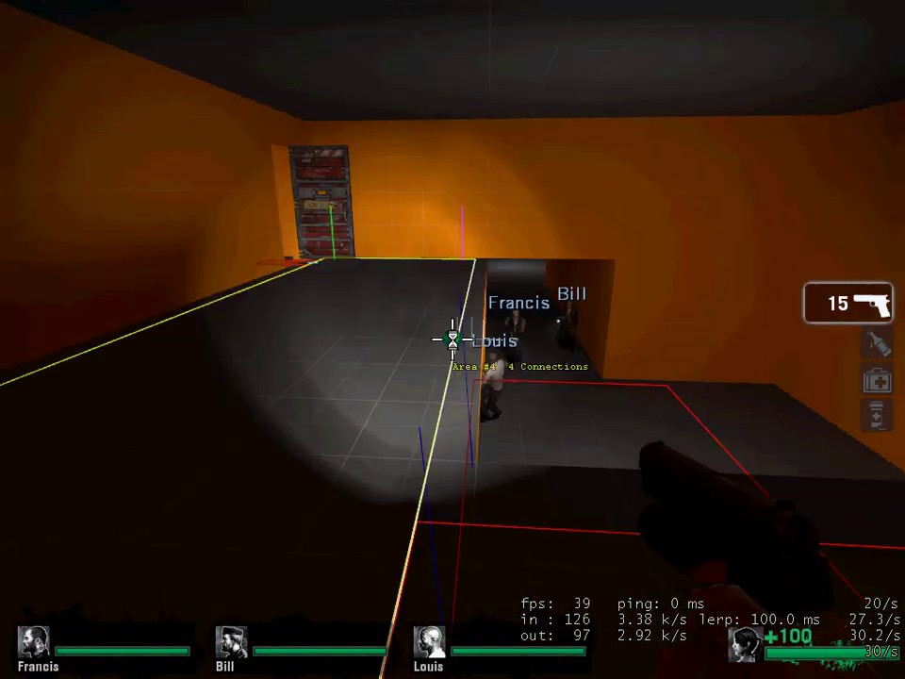
{"action": "key", "text": "d"}
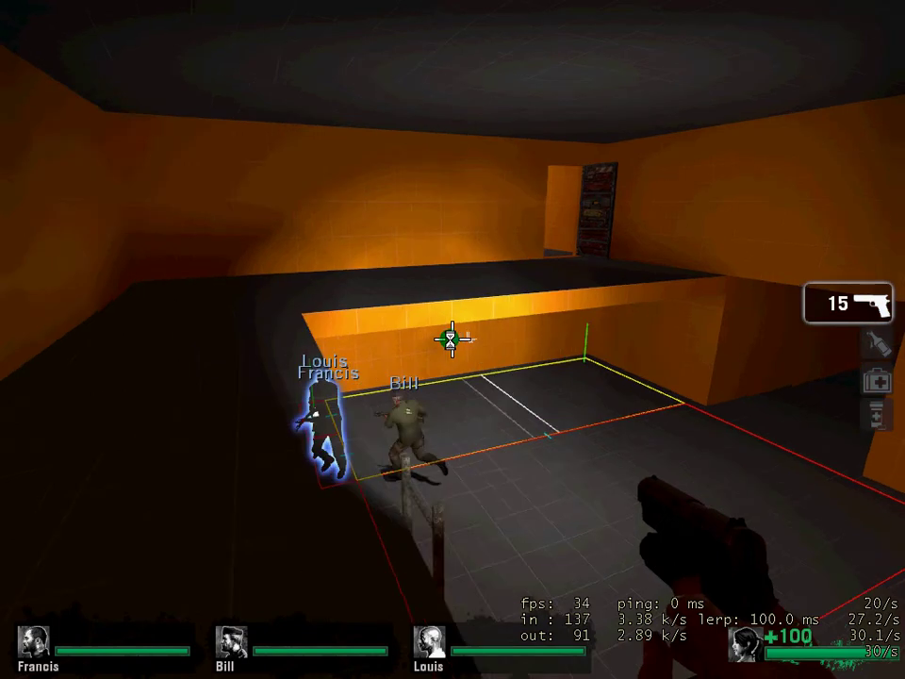
{"action": "key", "text": "w"}
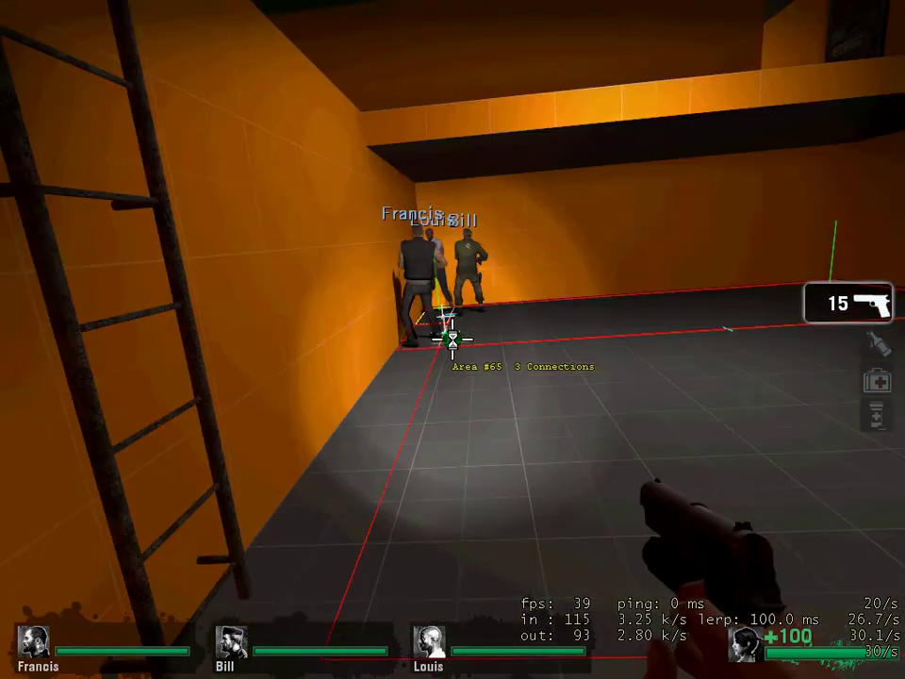
{"action": "key", "text": "d"}
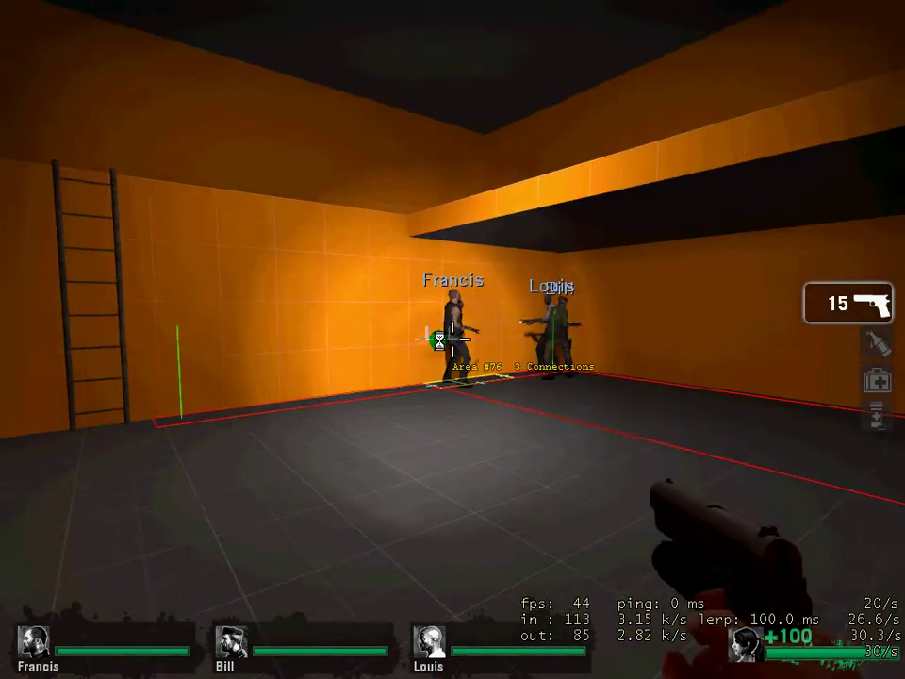
Aim at the metal ladder and create its navigation ladder with the console command "nav_build_ladder"
{"action": "key", "text": "w"}
{"action": "key", "text": "grave"}
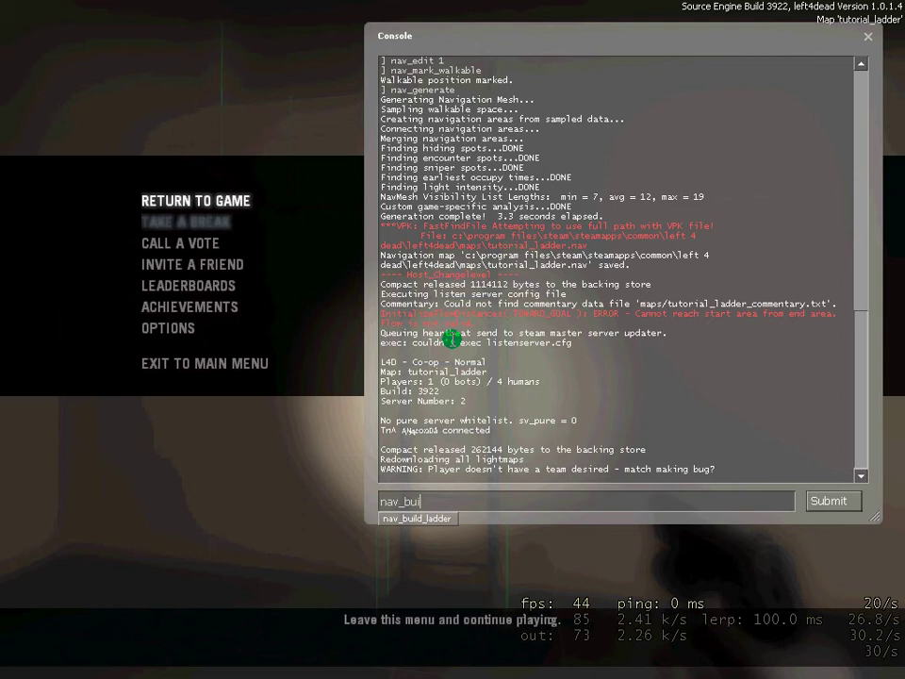
{"action": "key", "text": "Return"}
{"action": "key", "text": "Escape"}
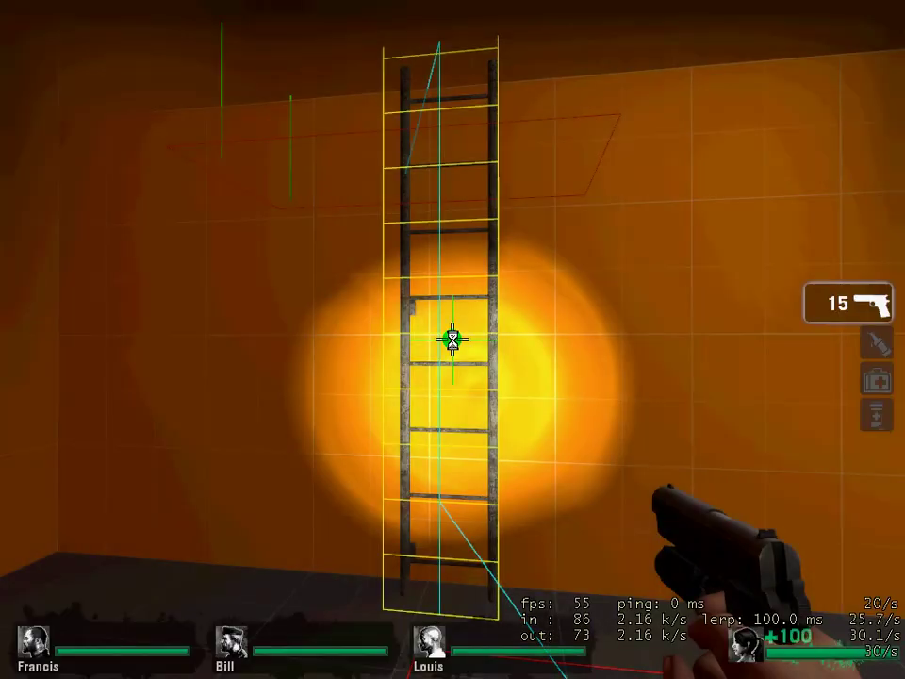
Inspect the new navigation ladder up close and re-analyze the mesh with the console command "nav_analyze"
{"action": "key", "text": "w"}
{"action": "key", "text": "a"}
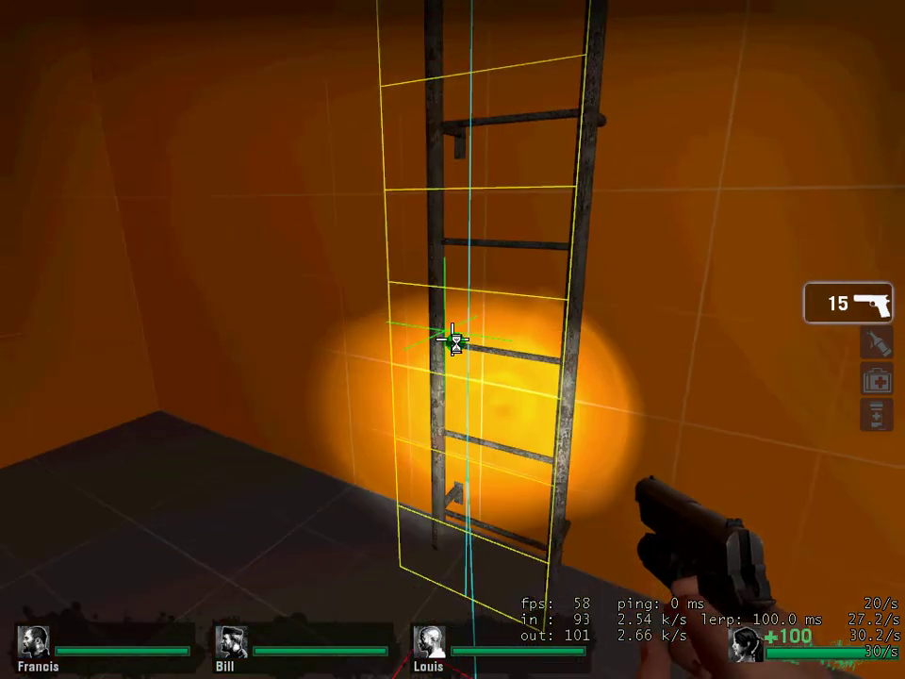
{"action": "key", "text": "w"}
{"action": "key", "text": "a"}
{"action": "key", "text": "s"}
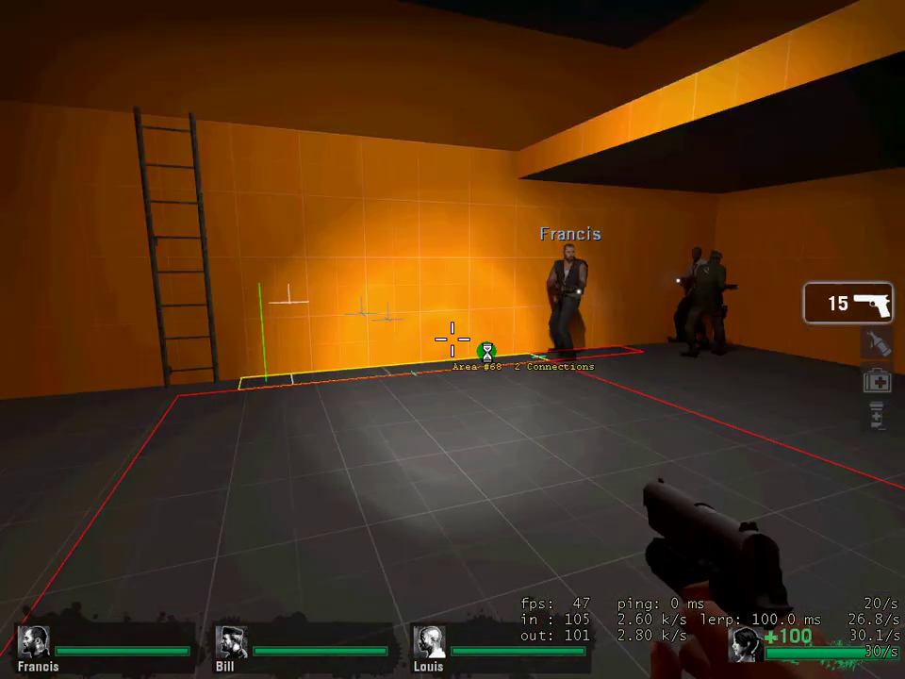
{"action": "key", "text": "grave"}
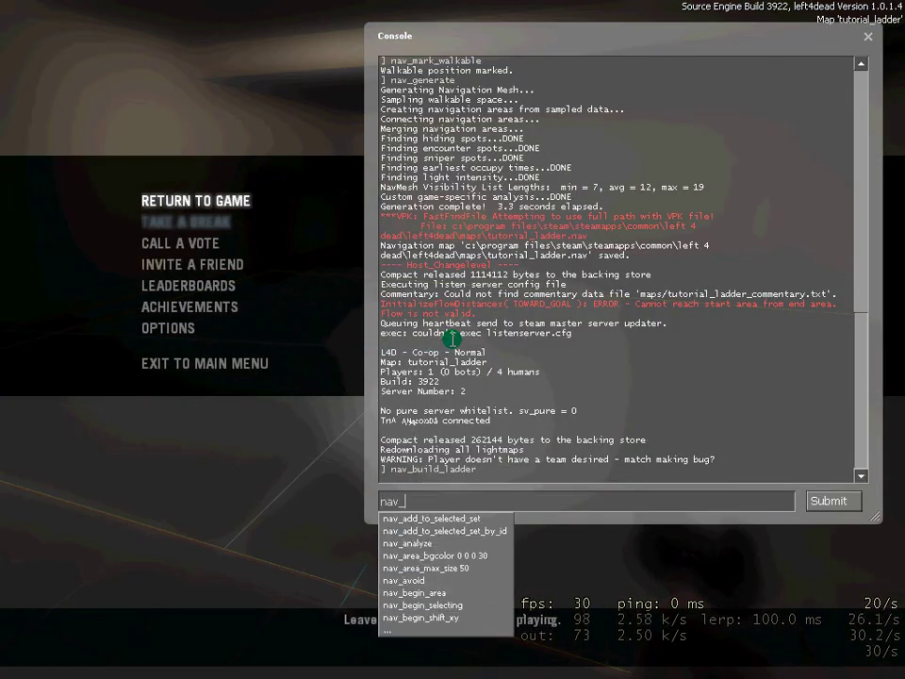
{"action": "type", "text": "lyze"}
{"action": "key", "text": "Return"}
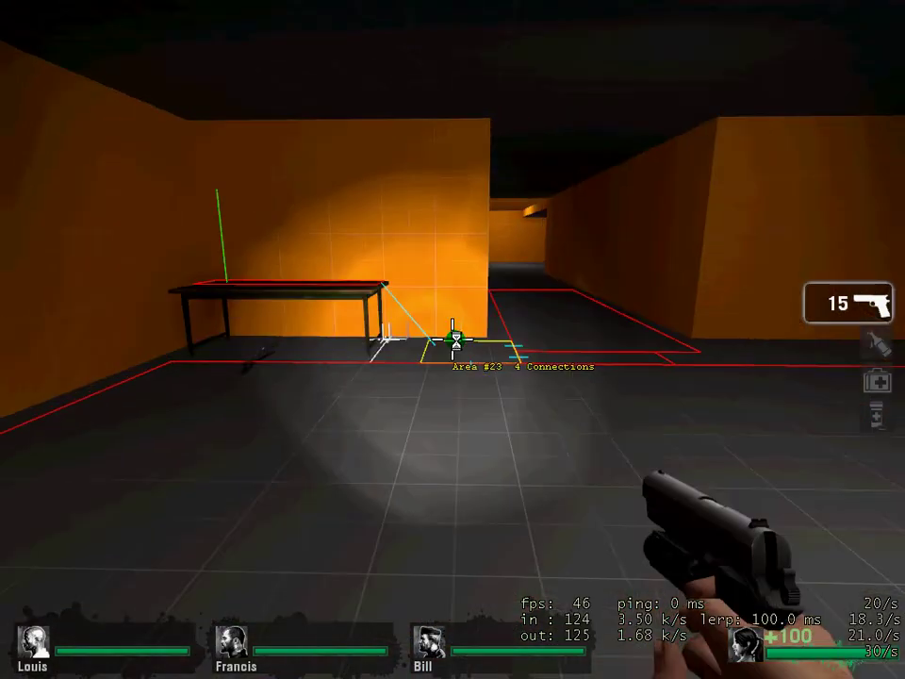
Open the navigation mesh editing interface with the console command "nav_gui" and exit nav editing from it
{"action": "key", "text": "grave"}
{"action": "type", "text": "nav_"}
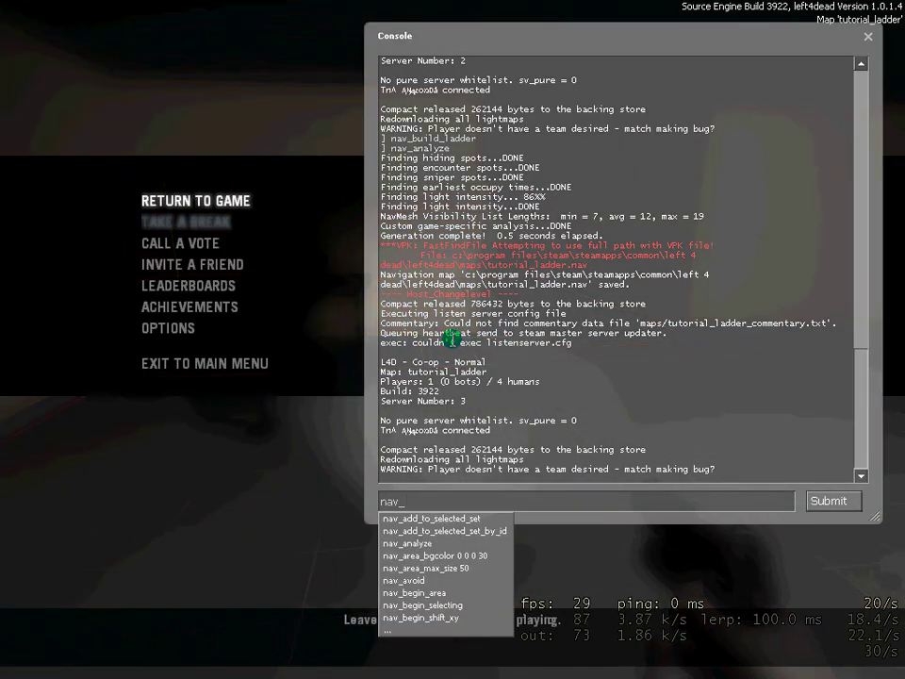
{"action": "type", "text": "gui"}
{"action": "key", "text": "Return"}
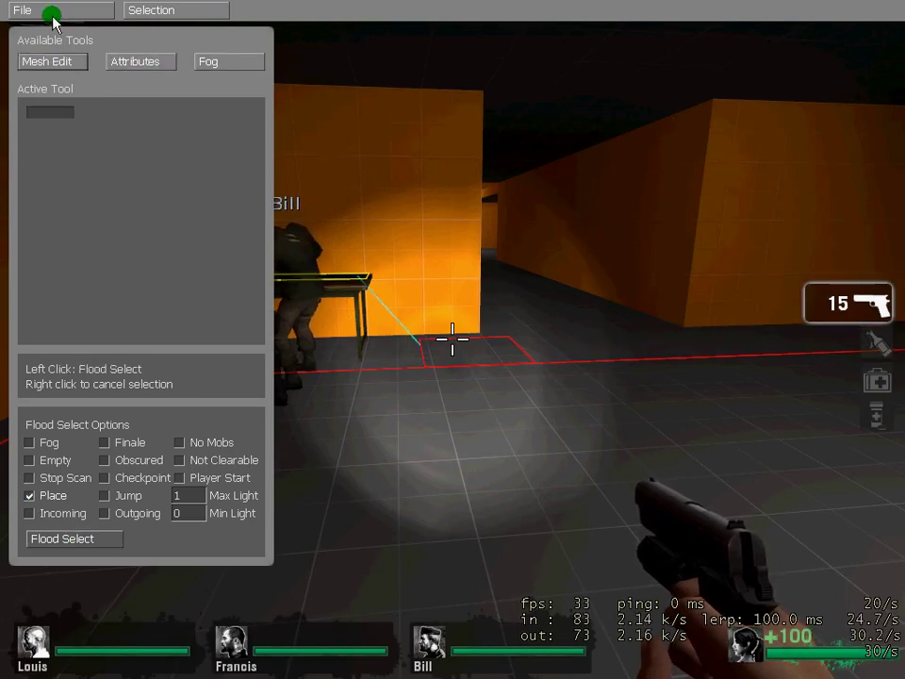
{"action": "left_click", "coordinate": [26, 35]}
Walk back to the ladder, climb to the upper level, and check whether the bots follow up the ladder
{"action": "key", "text": "d"}
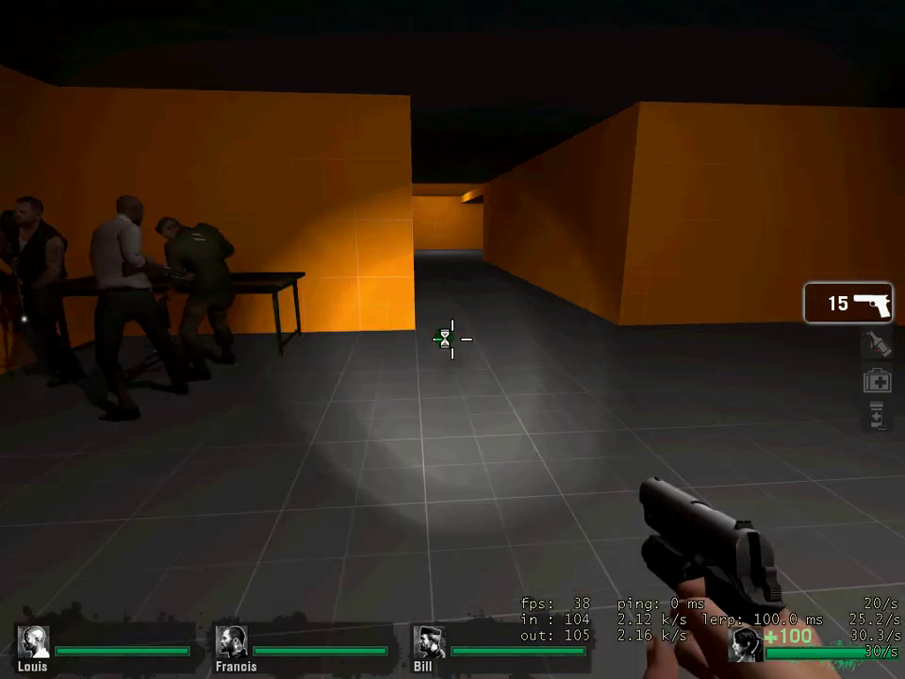
{"action": "key", "text": "w"}
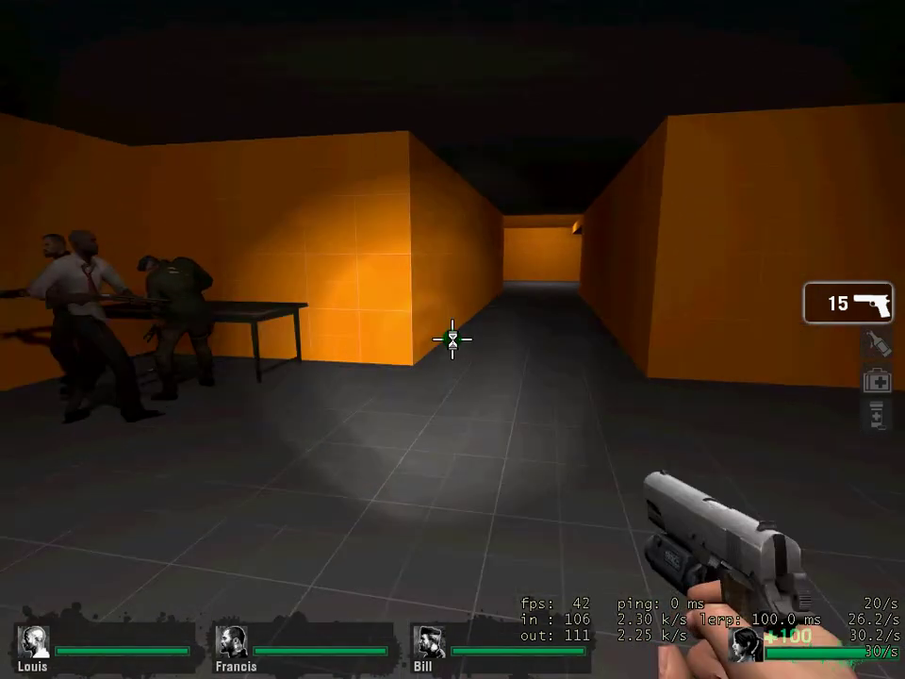
{"action": "key", "text": "w"}
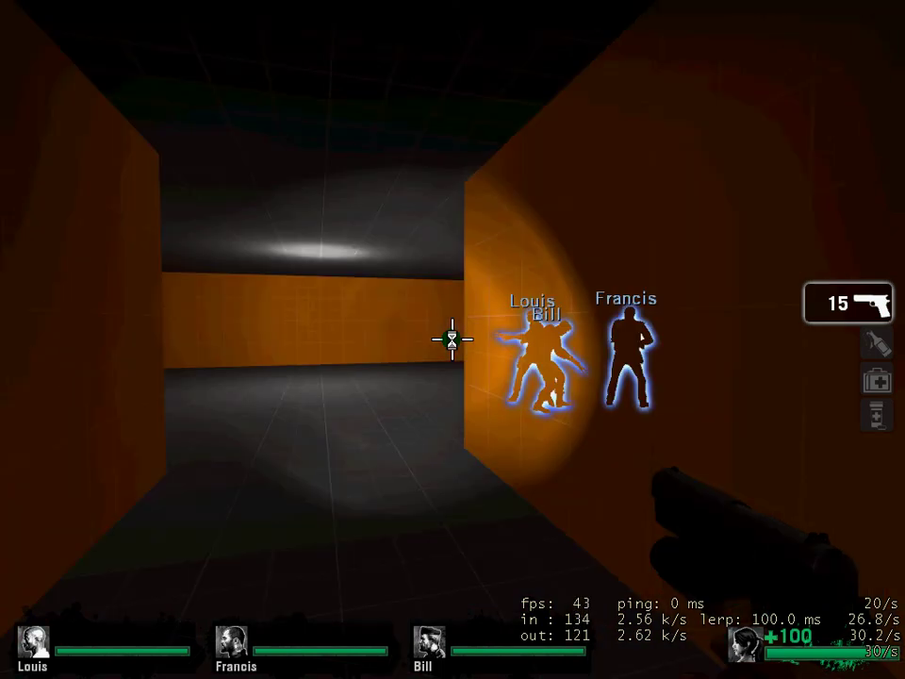
{"action": "key", "text": "w"}
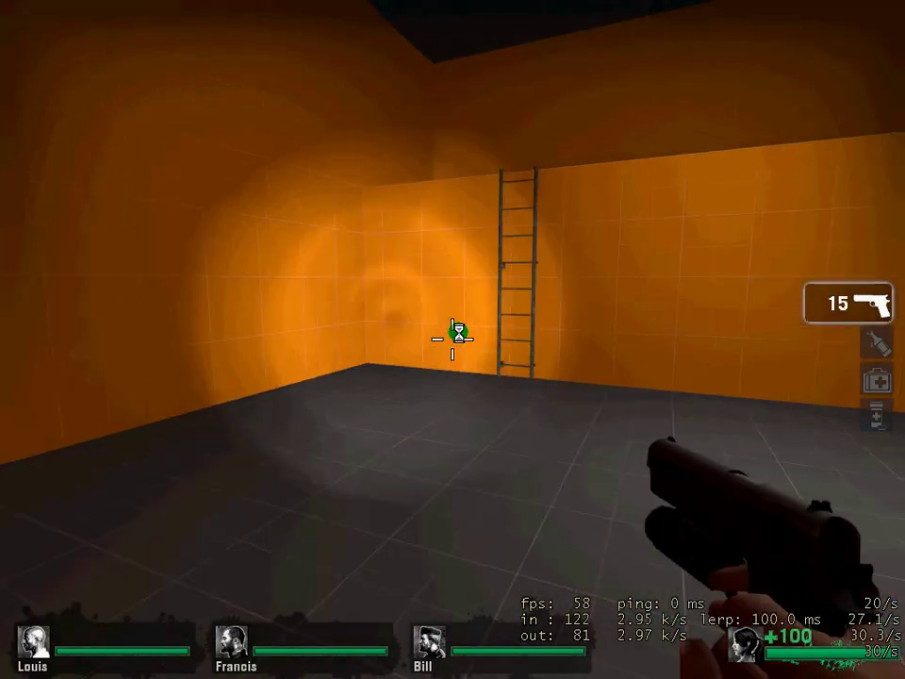
{"action": "key", "text": "w"}
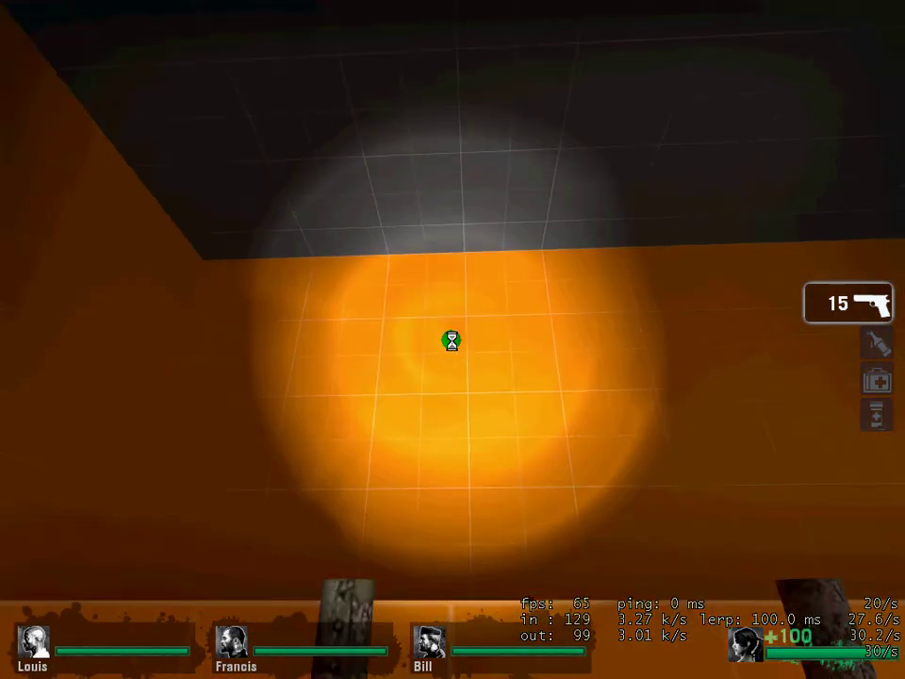
{"action": "key", "text": "s"}
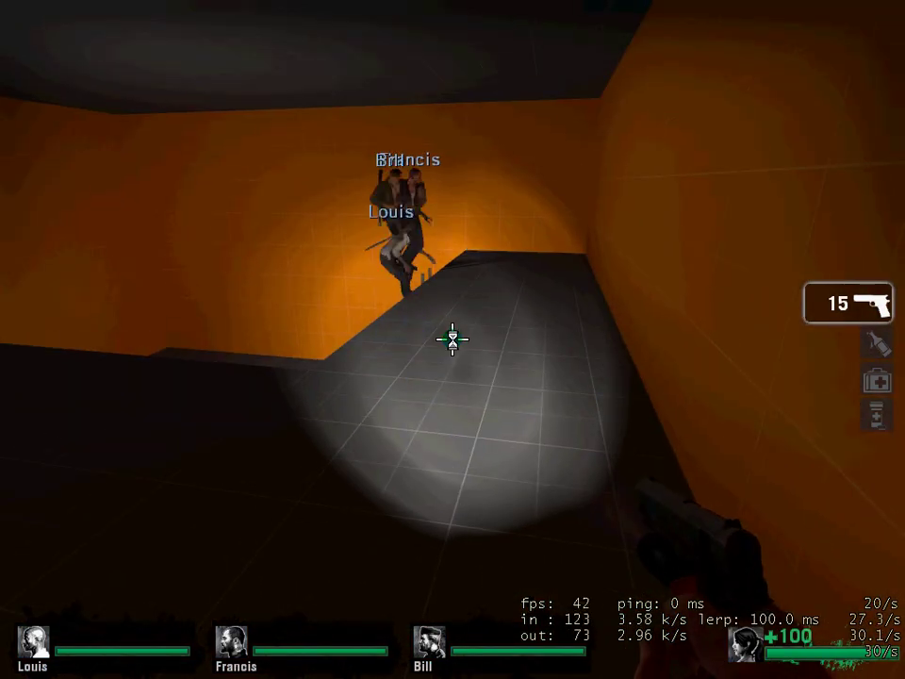
{"action": "key", "text": "s"}
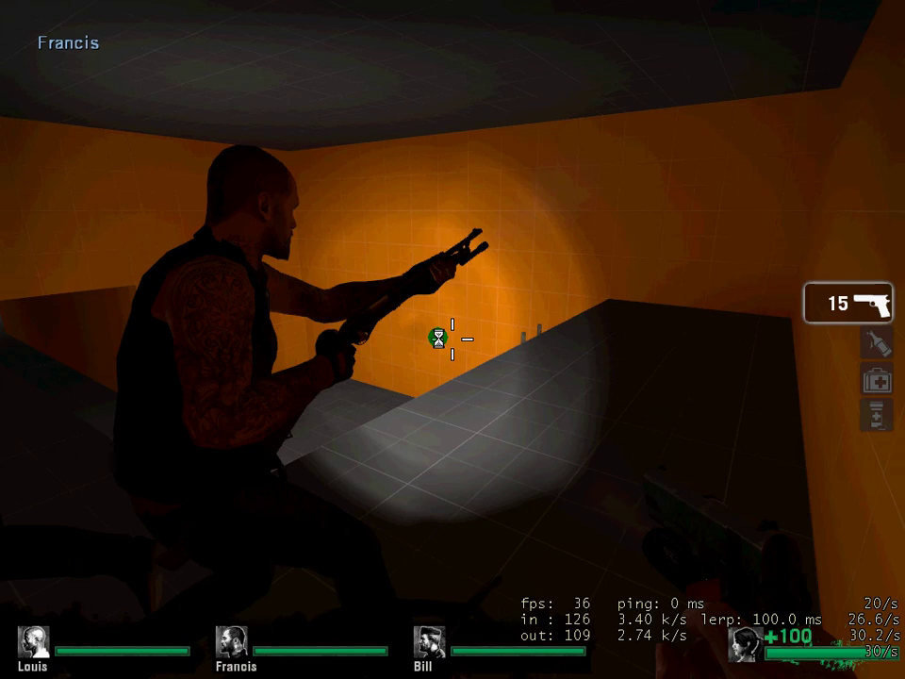
{"action": "key", "text": "w"}
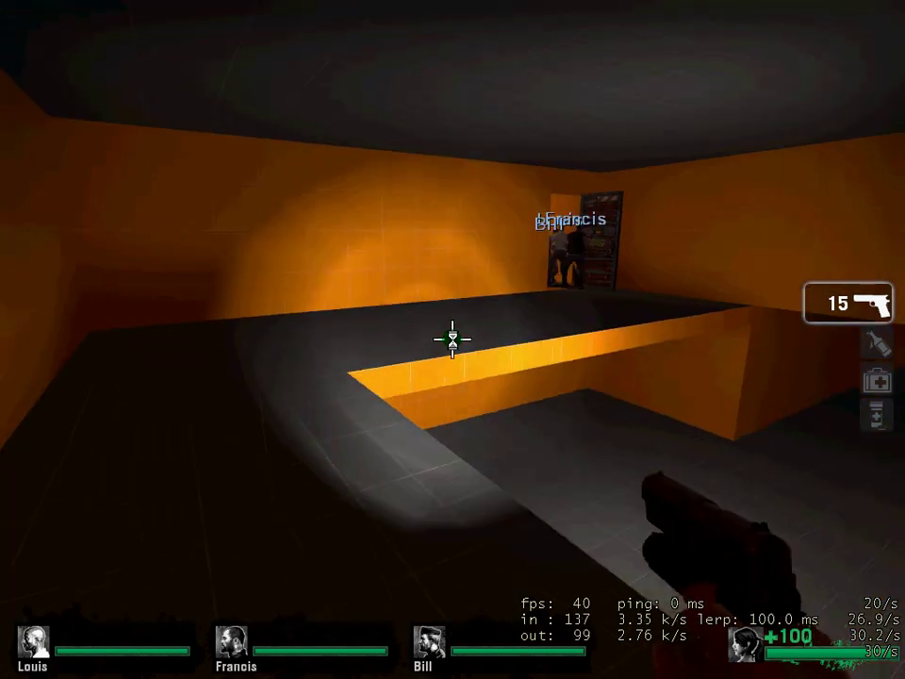
Disable cheats with the console command "sv_cheats 0" and walk to the safe room door on the upper level
{"action": "key", "text": "grave"}
{"action": "type", "text": "sv_cheats"}
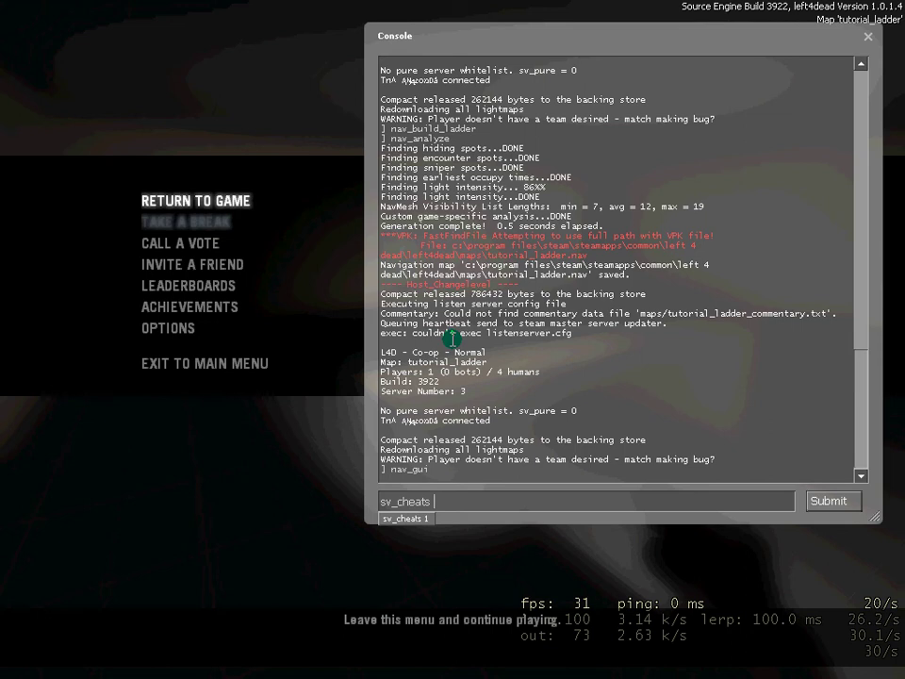
{"action": "key", "text": "Escape"}
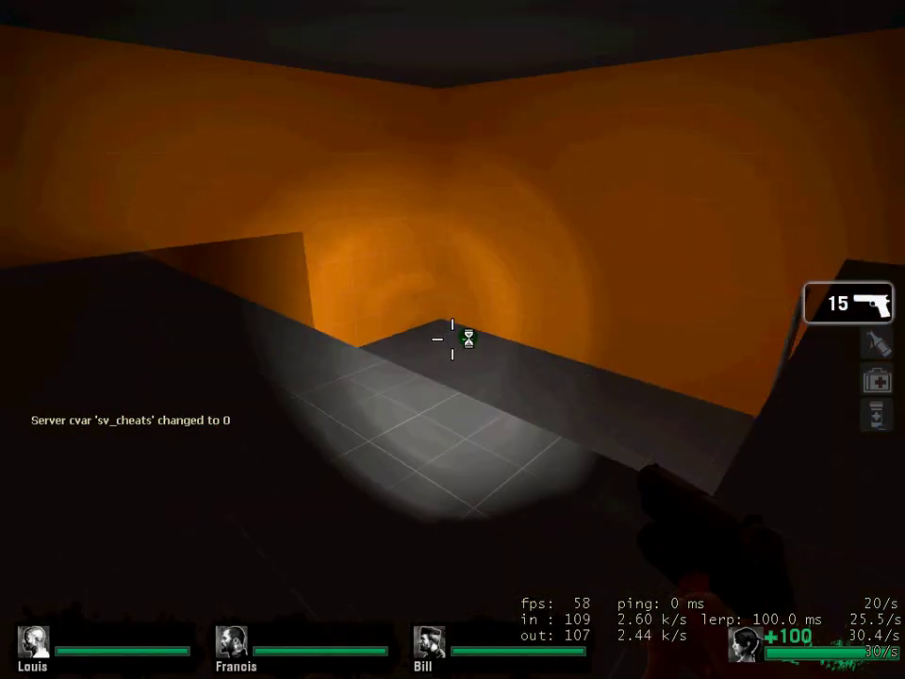
{"action": "key", "text": "w"}
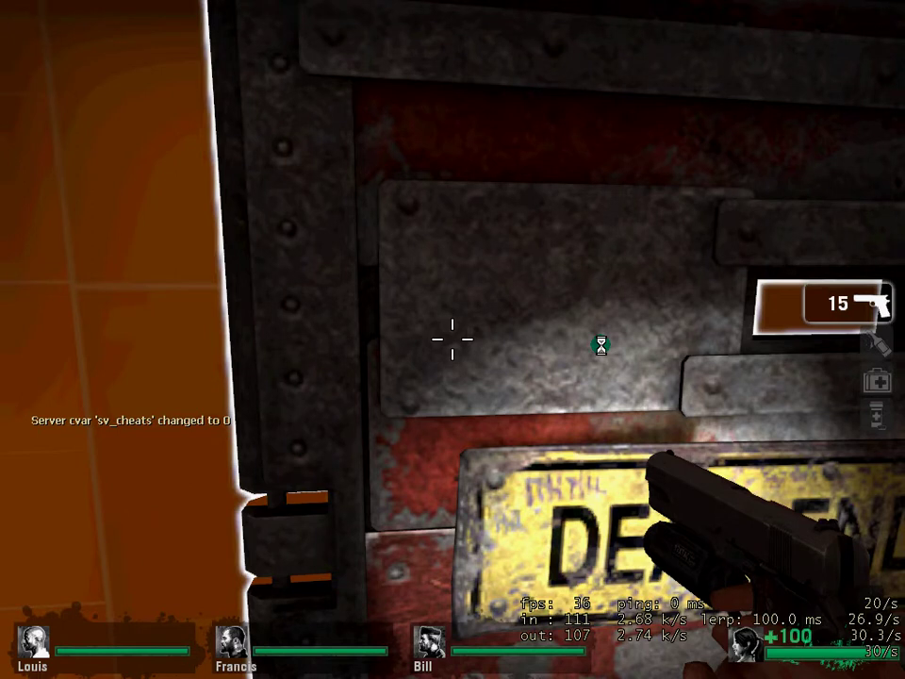